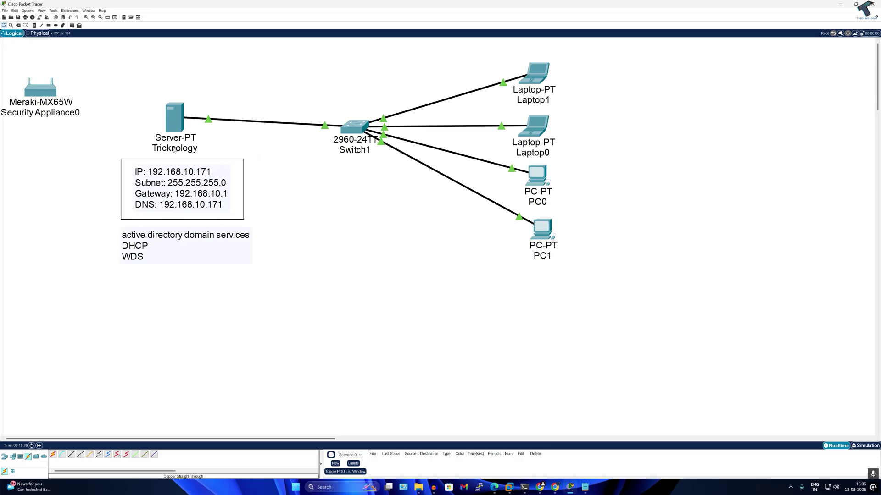
# Step: Examine the configuration window of the Tricknology server in the topology, then close it
pyautogui.moveTo(175, 149)
pyautogui.click(175, 128)
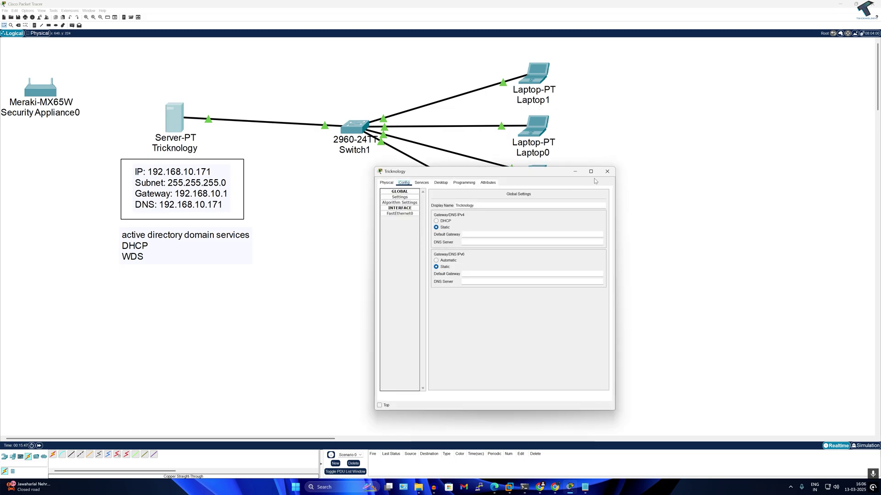
pyautogui.click(607, 171)
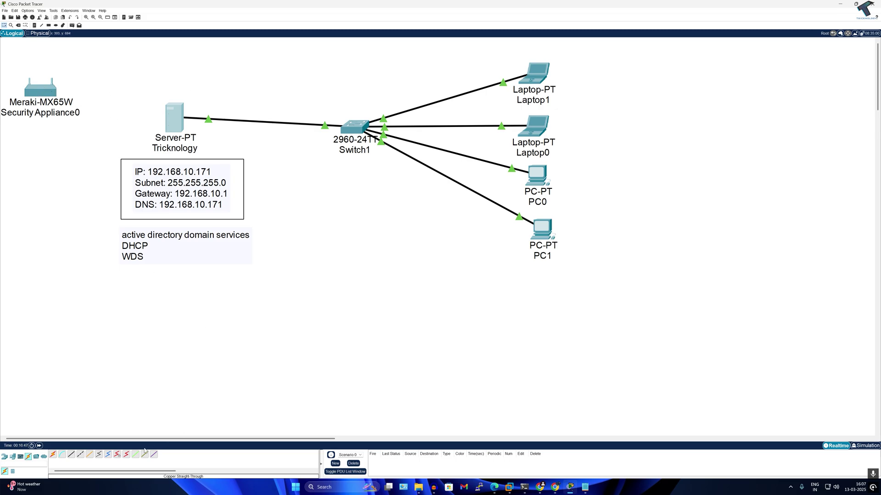
# Step: Run a copper straight-through cable from the Meraki security appliance's Internet 1 port to the Tricknology server
pyautogui.click(71, 454)
pyautogui.click(54, 91)
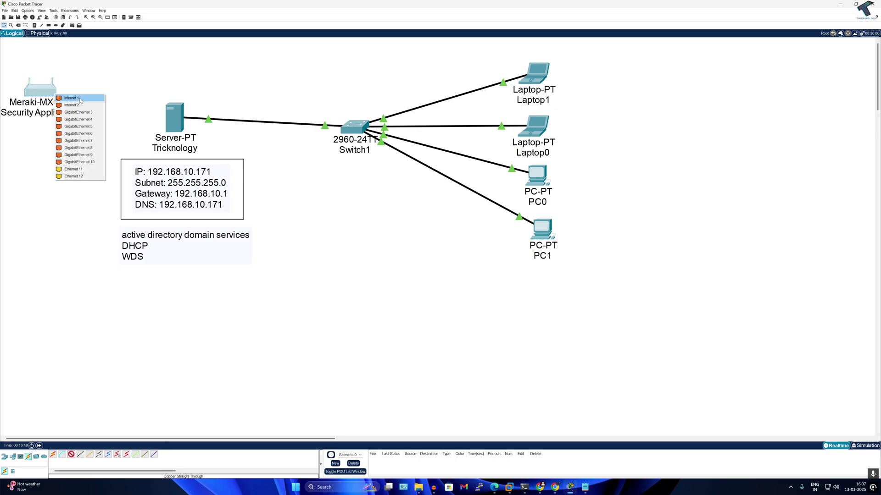
pyautogui.click(71, 96)
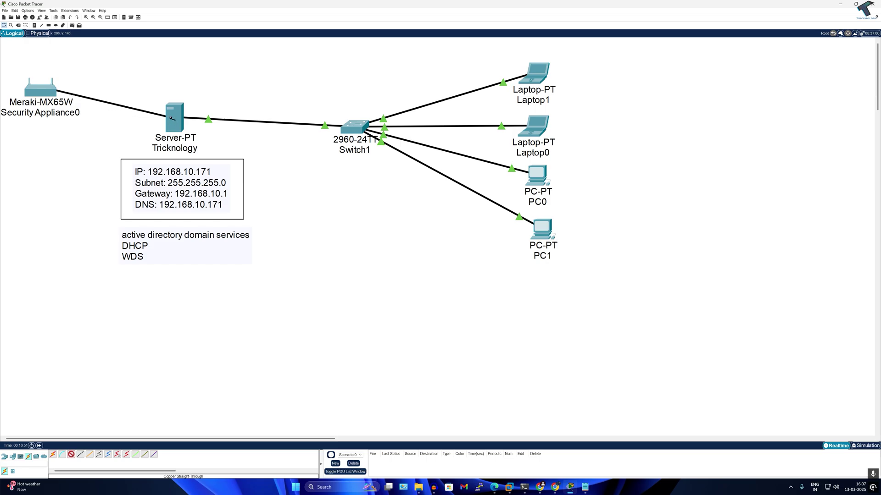
pyautogui.click(172, 119)
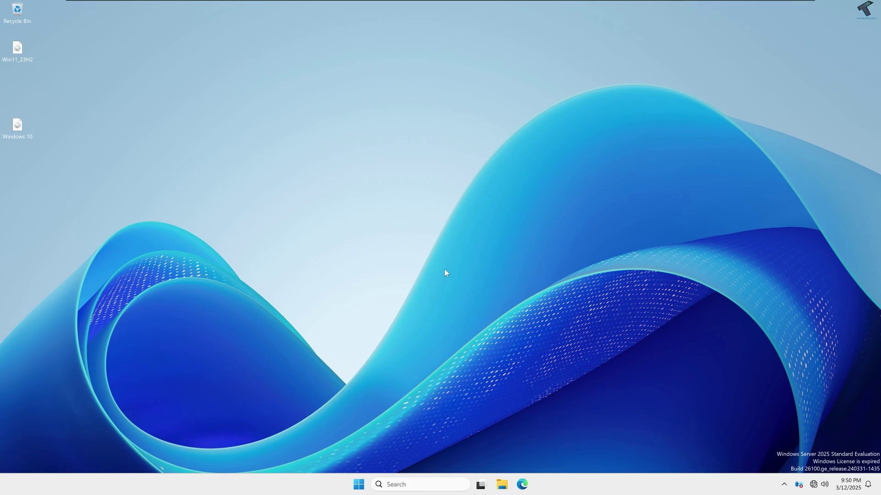
# Step: On the Windows Server desktop, launch ncpa.cpl and open the Internet Protocol Version 4 properties of the Ethernet0 adapter
pyautogui.click(359, 485)
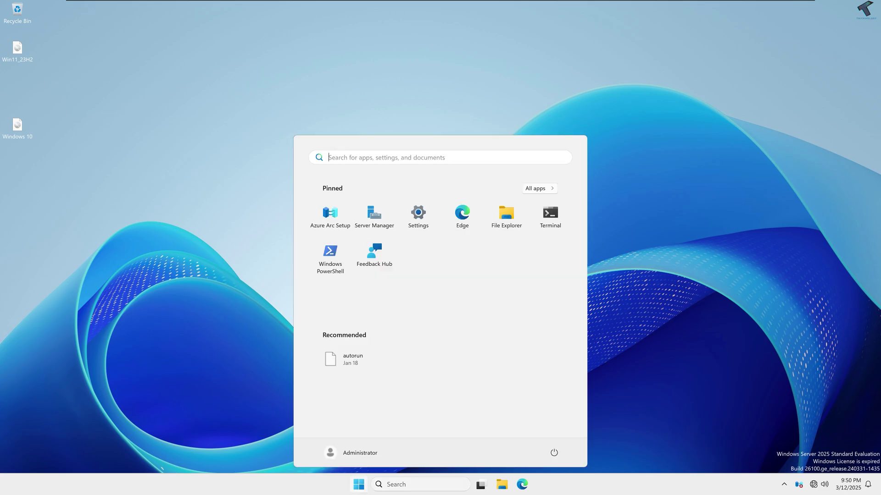
pyautogui.write('ncpa.cpl')
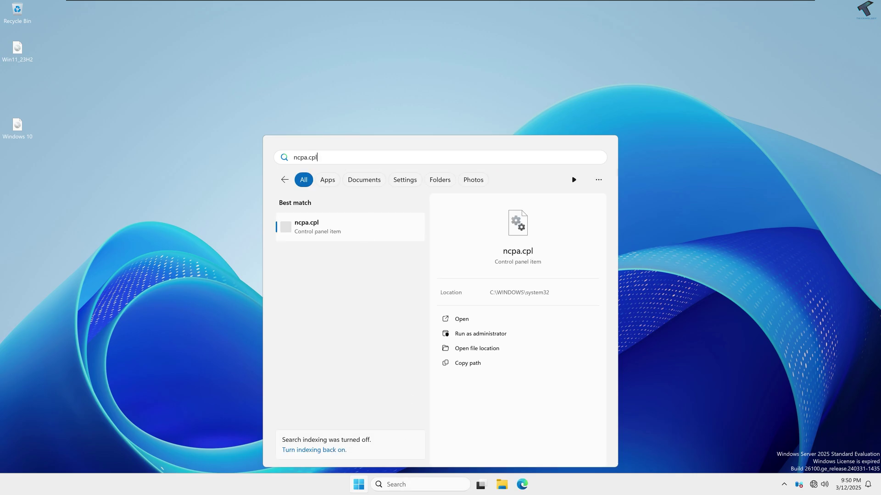
pyautogui.press('Return')
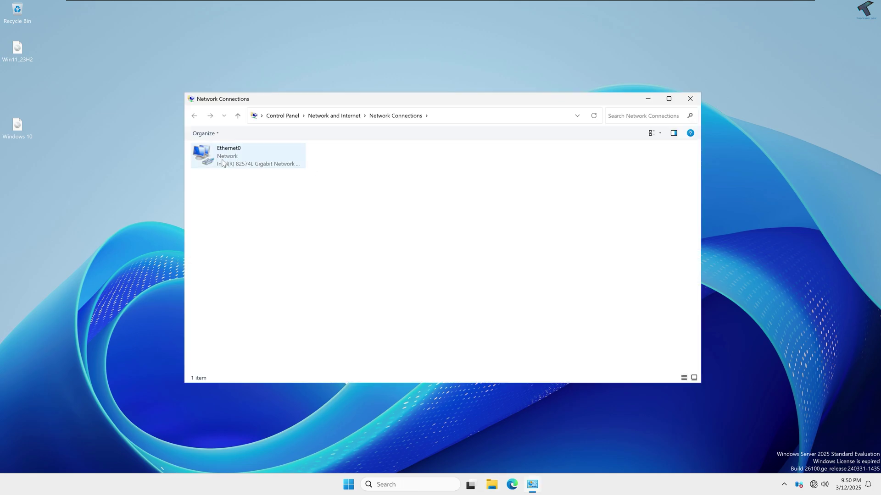
pyautogui.click(219, 159)
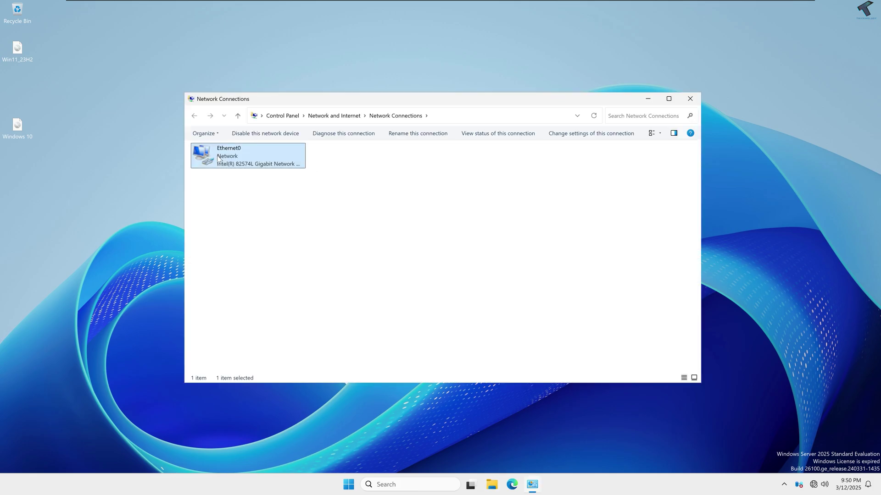
pyautogui.rightClick(219, 158)
pyautogui.click(262, 244)
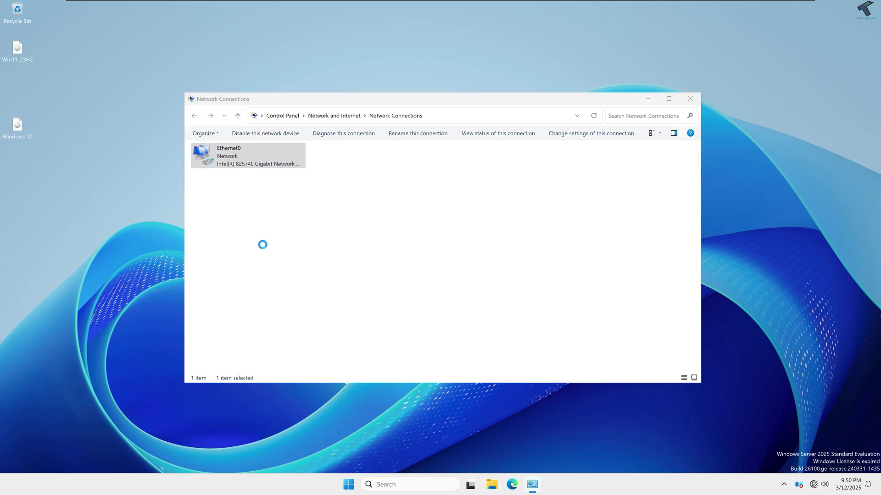
pyautogui.moveTo(301, 145); pyautogui.dragTo(453, 144)
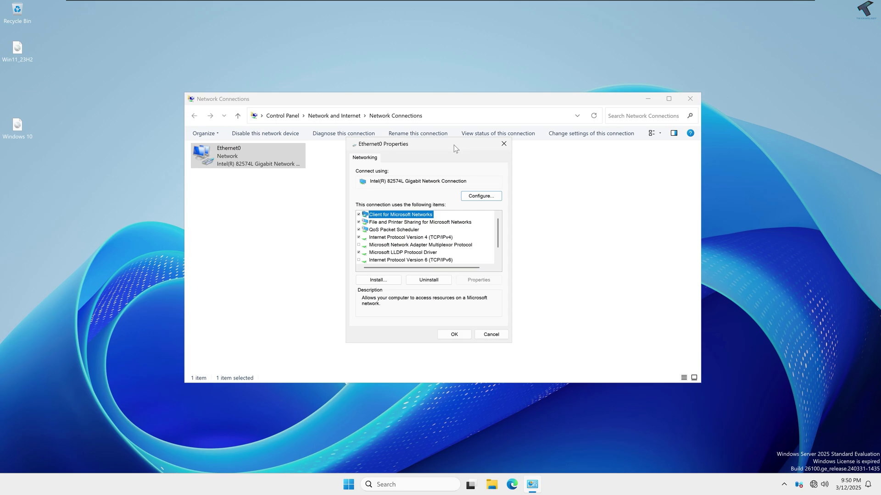
pyautogui.doubleClick(427, 238)
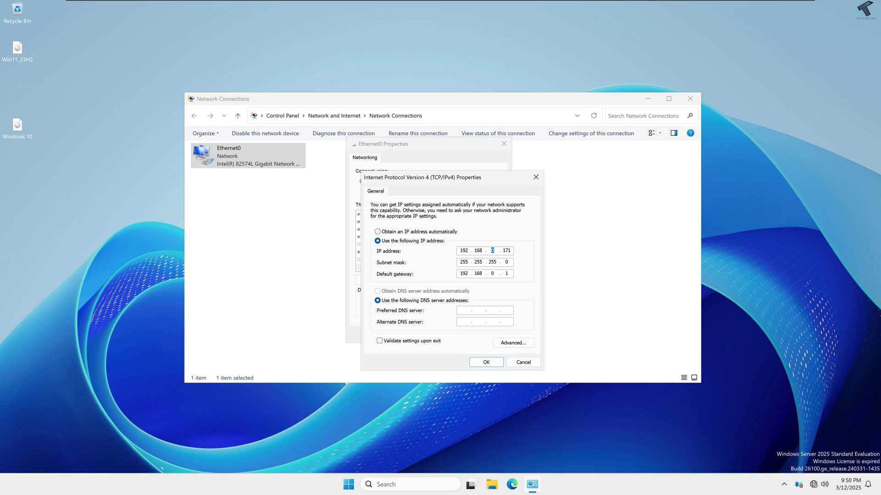
# Step: Set the IP address to 192.168.10.171, default gateway to 192.168.10.1 and preferred DNS server to 192.168.10.171, and apply the adapter settings
pyautogui.write('10')
pyautogui.click(492, 274)
pyautogui.write('10')
pyautogui.click(507, 251)
pyautogui.click(506, 273)
pyautogui.doubleClick(507, 273)
pyautogui.click(478, 313)
pyautogui.write('192 . 168 . 10 . 171')
pyautogui.click(483, 365)
pyautogui.click(458, 337)
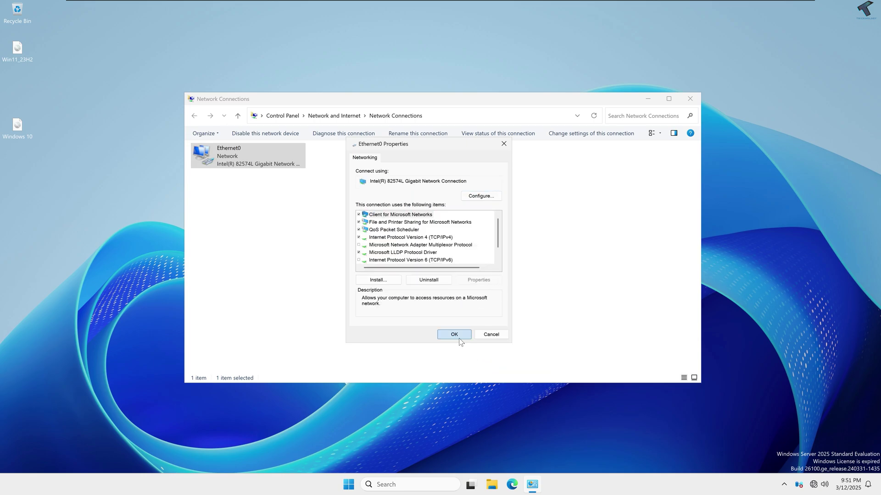
# Step: Disable and re-enable the Ethernet0 adapter, then close Network Connections
pyautogui.rightClick(224, 159)
pyautogui.click(236, 164)
pyautogui.rightClick(234, 160)
pyautogui.click(248, 165)
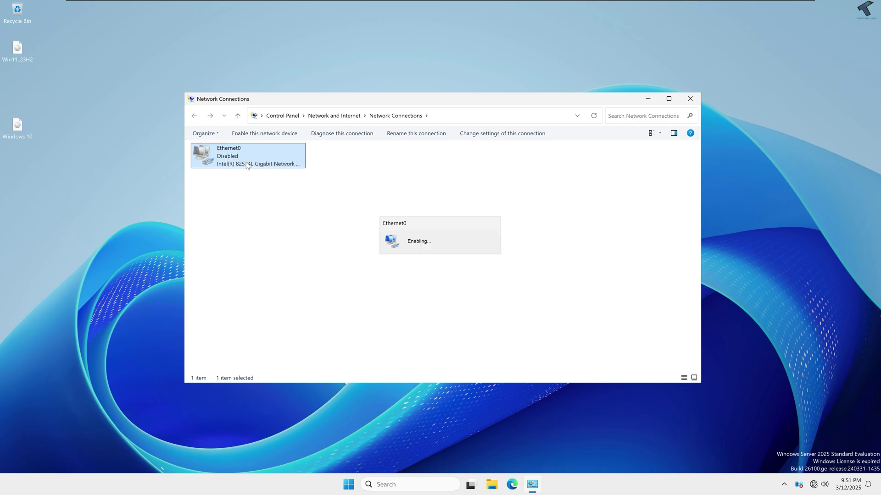
pyautogui.click(690, 99)
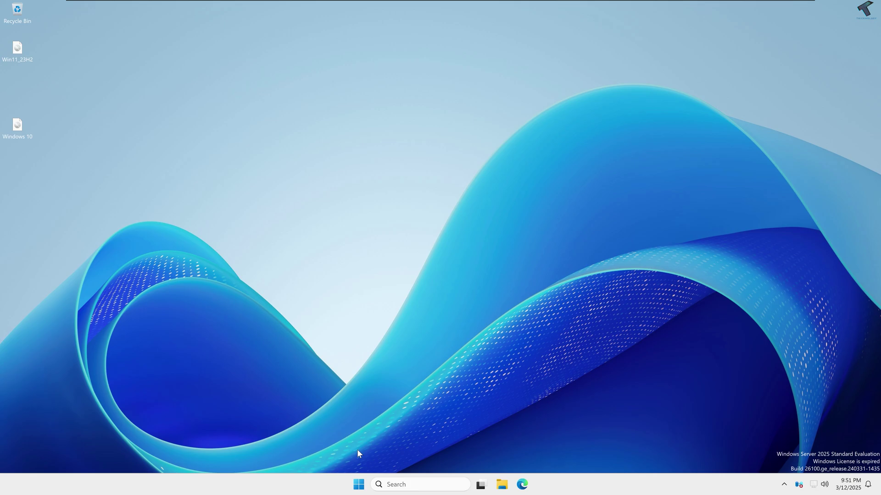
# Step: Open Server Manager, dismiss the Windows Admin Center message and restore the window to a smaller size
pyautogui.click(358, 484)
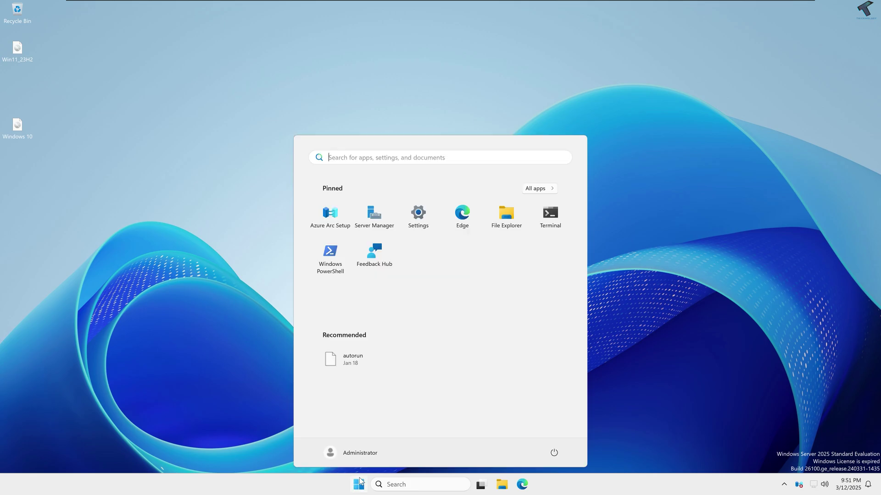
pyautogui.click(376, 218)
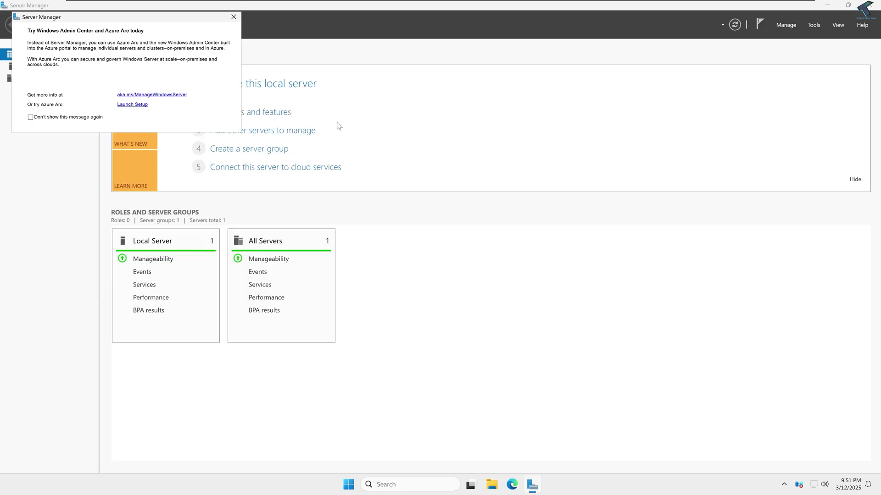
pyautogui.click(233, 17)
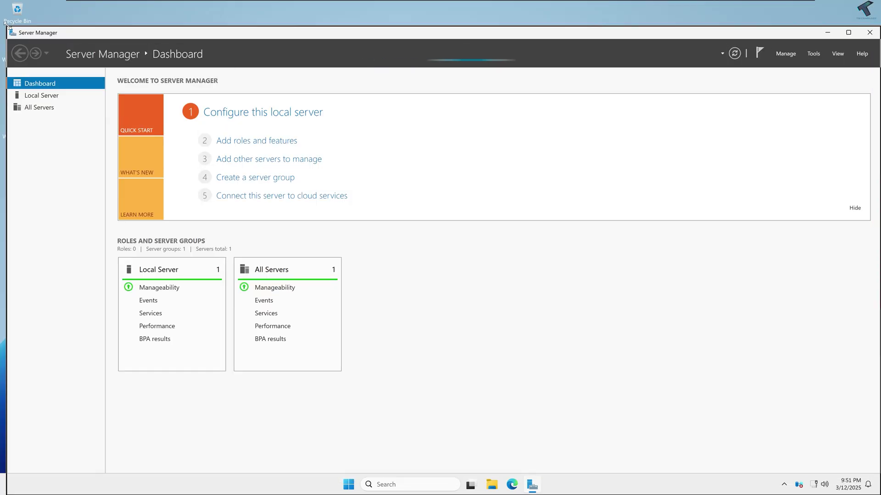
pyautogui.moveTo(327, 6); pyautogui.dragTo(272, 44)
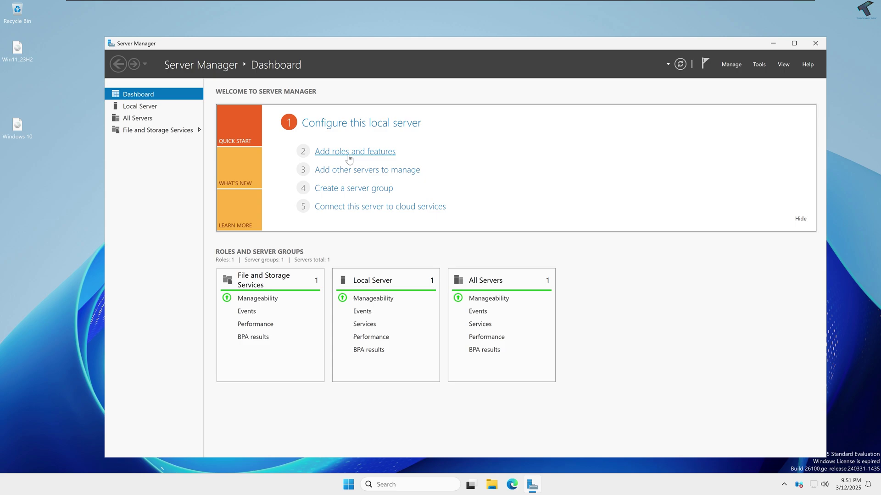
# Step: Start adding roles and features with a role-based installation on the local server from the server pool
pyautogui.click(730, 65)
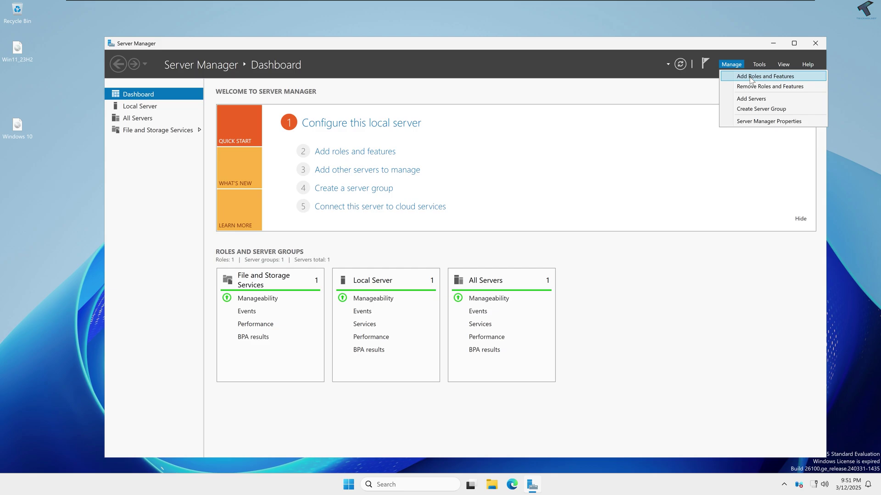
pyautogui.click(751, 79)
pyautogui.moveTo(291, 36); pyautogui.dragTo(570, 103)
pyautogui.click(551, 337)
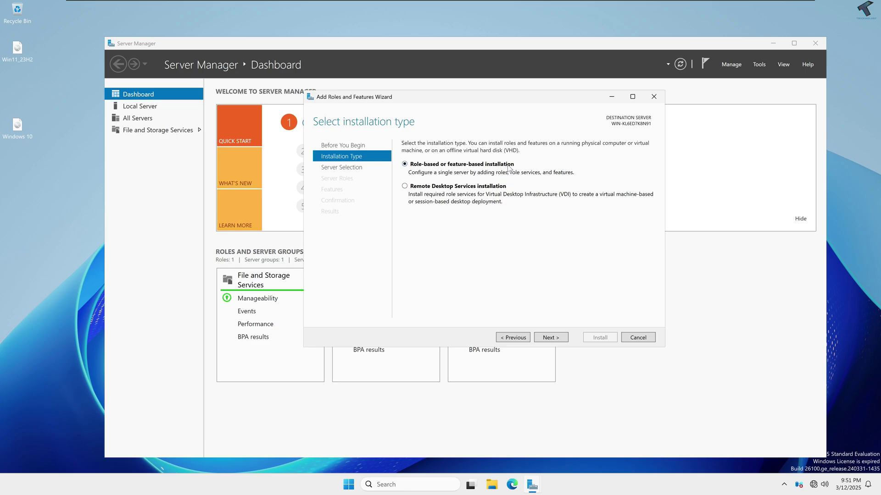
pyautogui.click(551, 338)
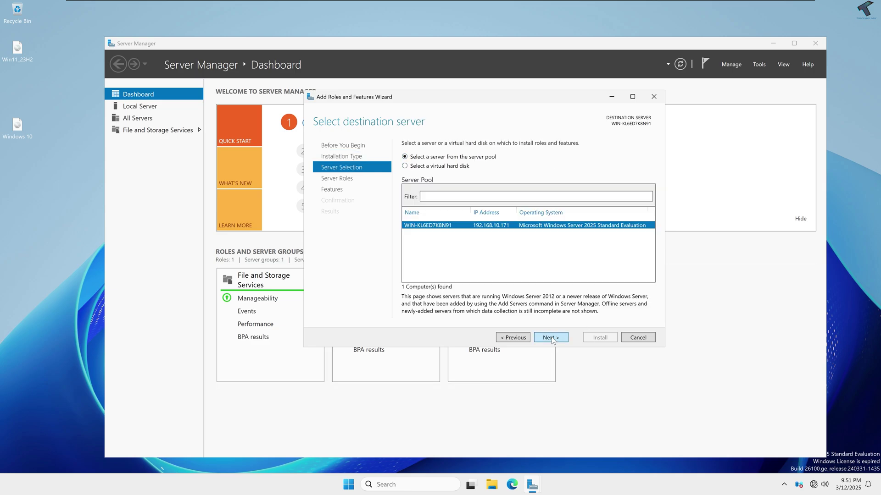
pyautogui.click(552, 338)
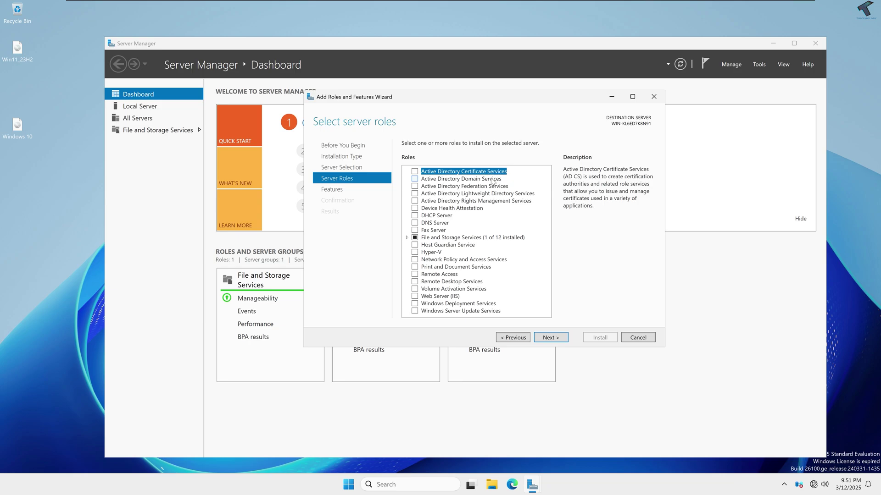
# Step: Install the Active Directory Domain Services role with its required features and management tools, and close the wizard
pyautogui.click(414, 179)
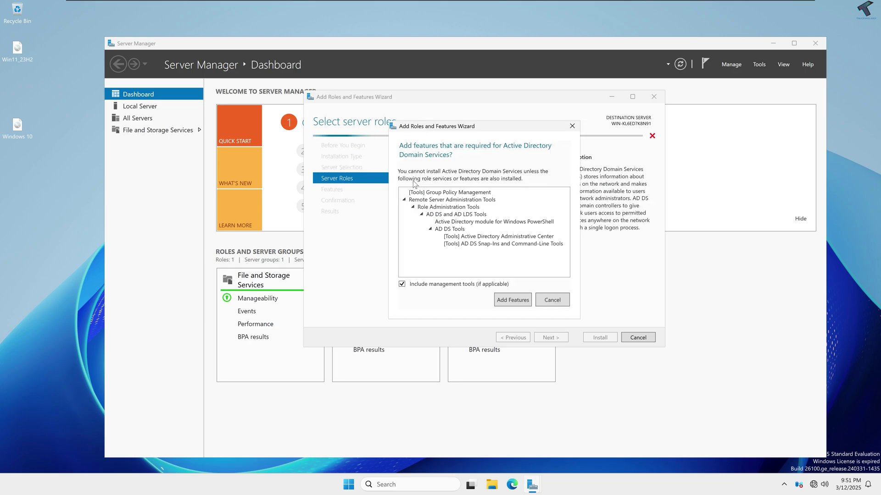
pyautogui.click(520, 300)
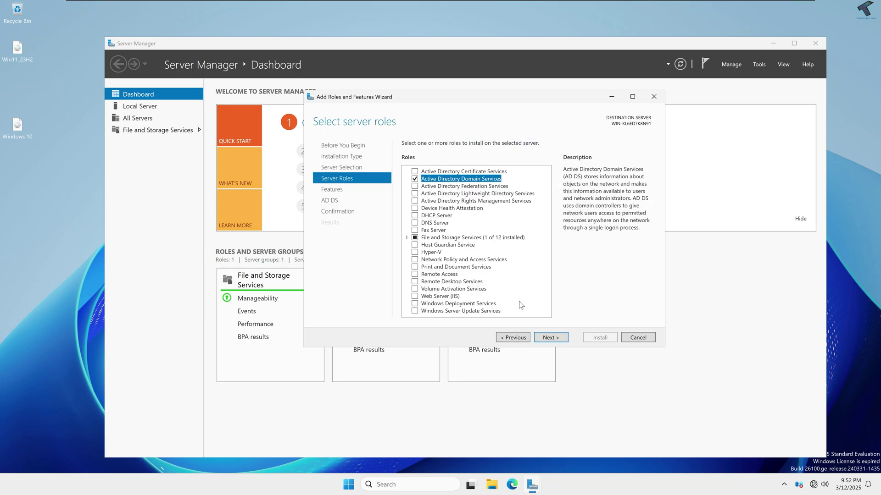
pyautogui.click(549, 337)
pyautogui.click(550, 338)
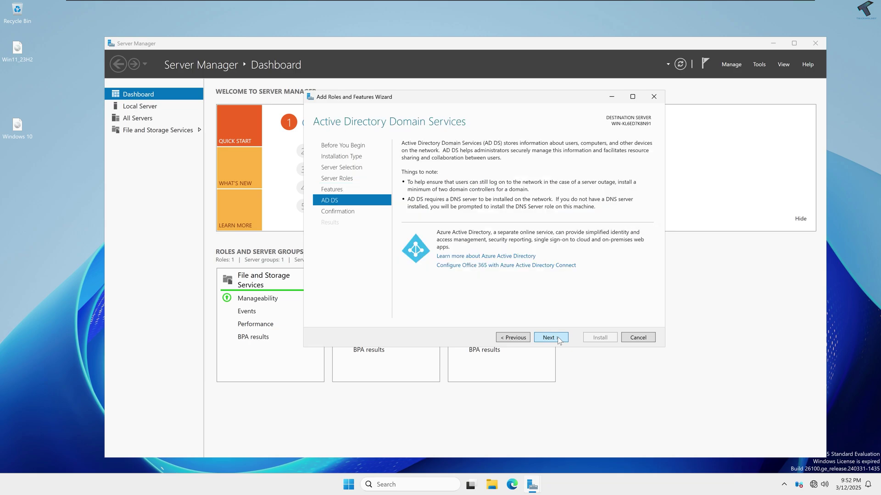
pyautogui.click(550, 338)
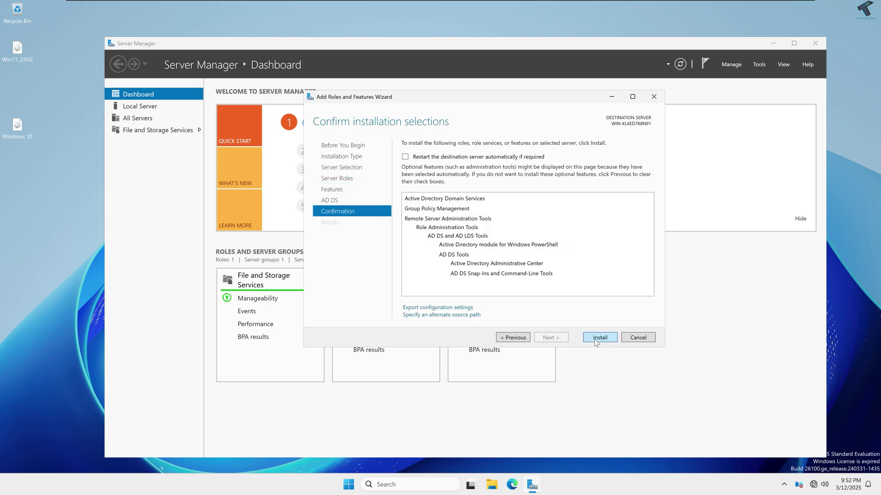
pyautogui.click(599, 338)
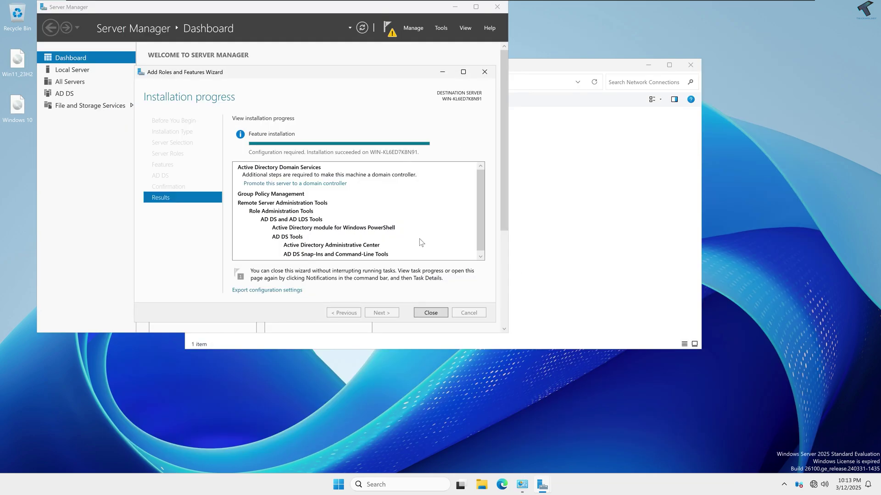
pyautogui.click(434, 316)
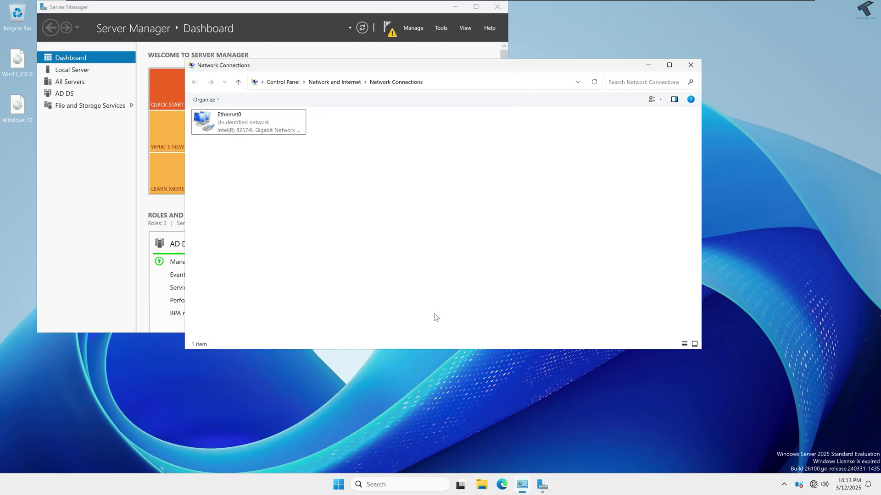
# Step: Close the Network Connections window and restart the server
pyautogui.click(690, 64)
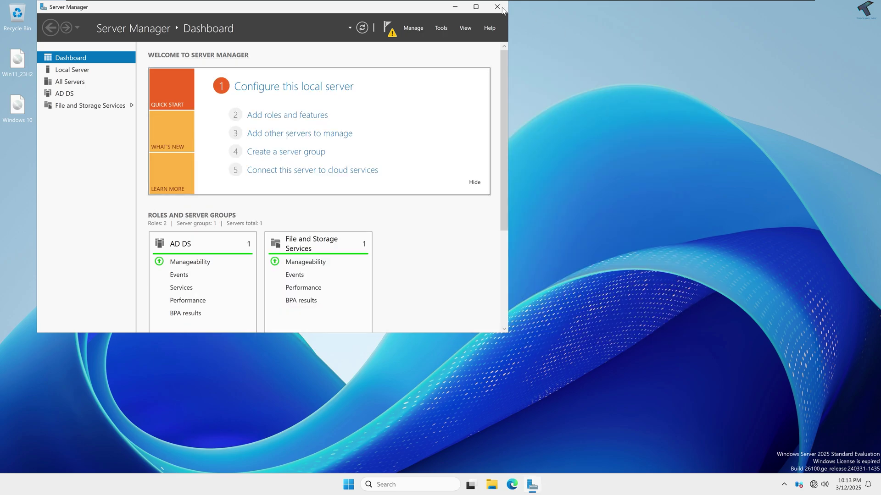
pyautogui.click(347, 483)
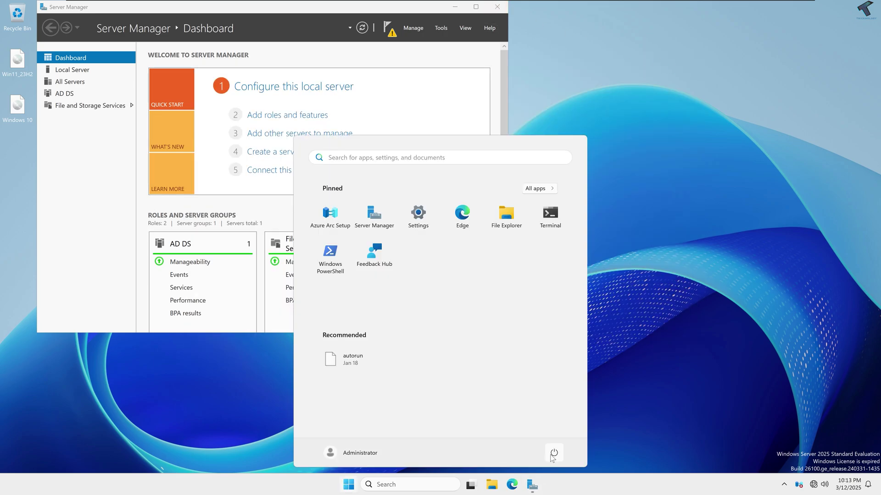
pyautogui.click(552, 457)
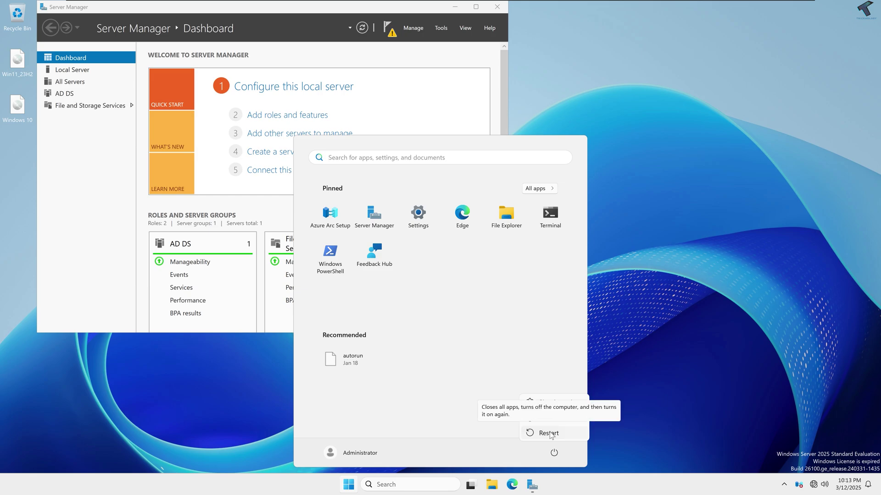
pyautogui.click(551, 433)
pyautogui.click(613, 431)
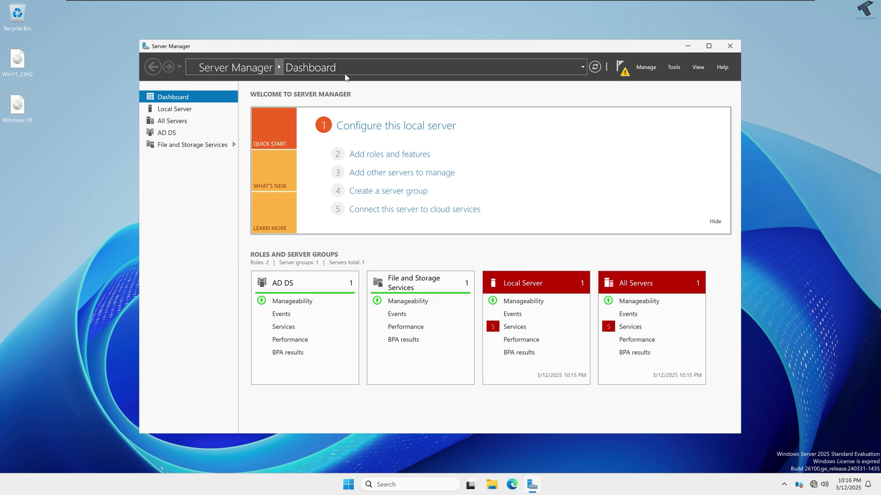
# Step: Begin promoting this server to a domain controller by adding a new forest with the root domain name tricknology.local
pyautogui.click(617, 72)
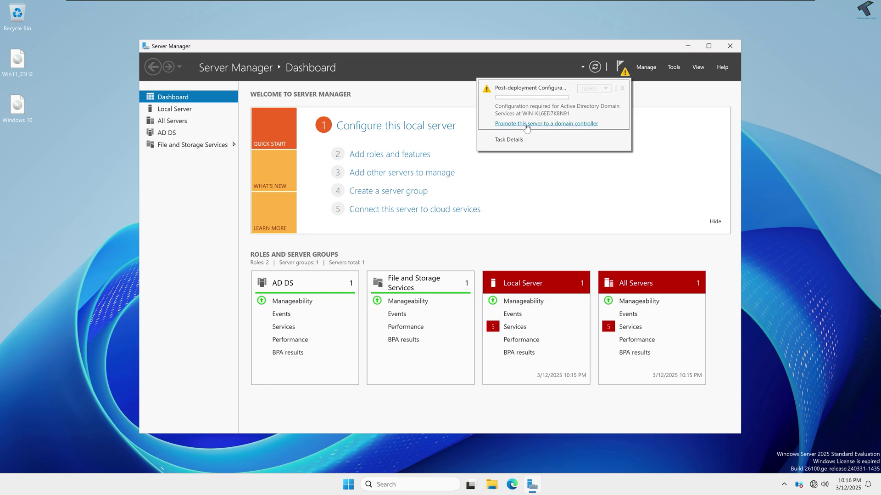
pyautogui.click(566, 124)
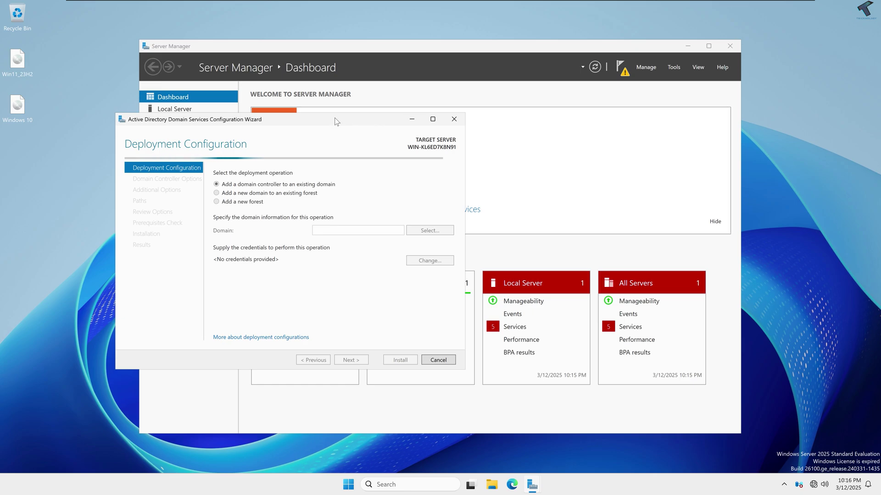
pyautogui.moveTo(334, 121); pyautogui.dragTo(451, 76)
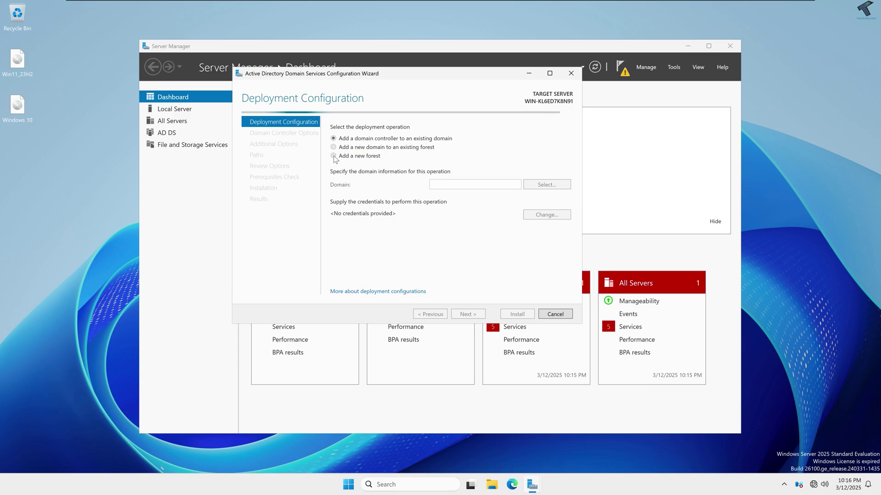
pyautogui.click(333, 156)
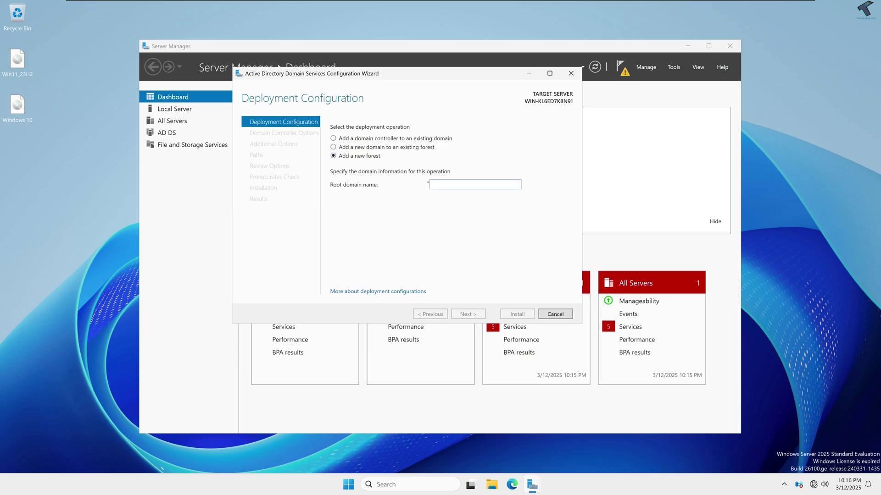
pyautogui.click(459, 185)
pyautogui.write('tricknology.local')
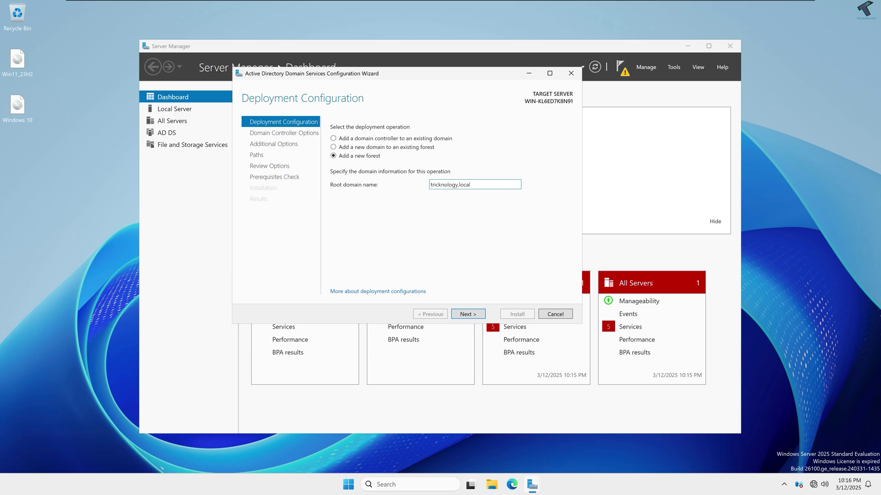
pyautogui.click(478, 315)
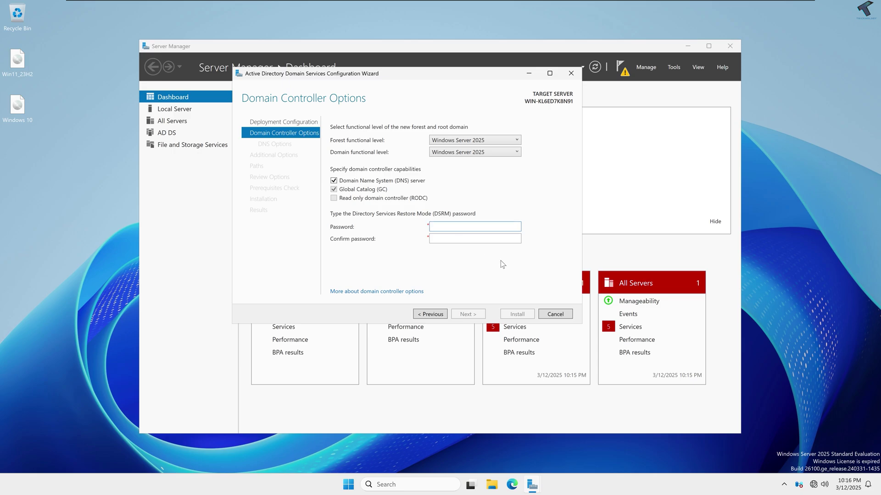
# Step: Enter and confirm the Directory Services Restore Mode password, keeping the default domain controller and DNS options
pyautogui.write('•••••••••••')
pyautogui.press('Tab')
pyautogui.write('••••••••••')
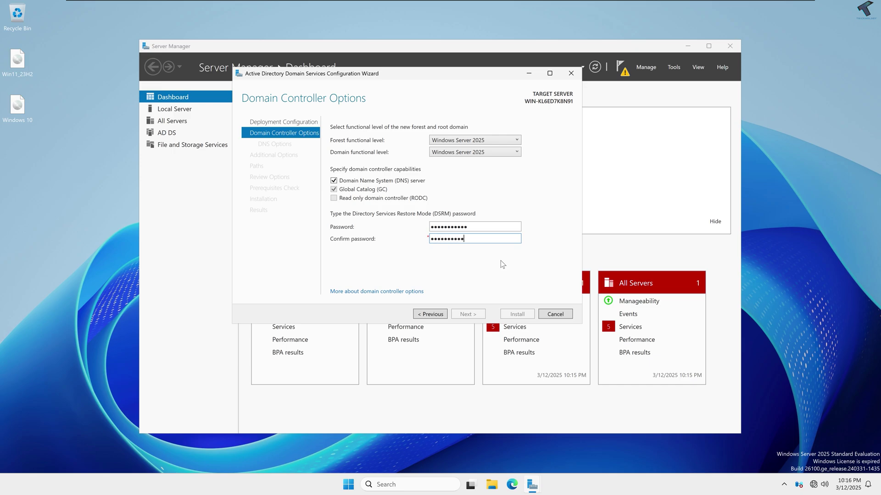
pyautogui.write('•')
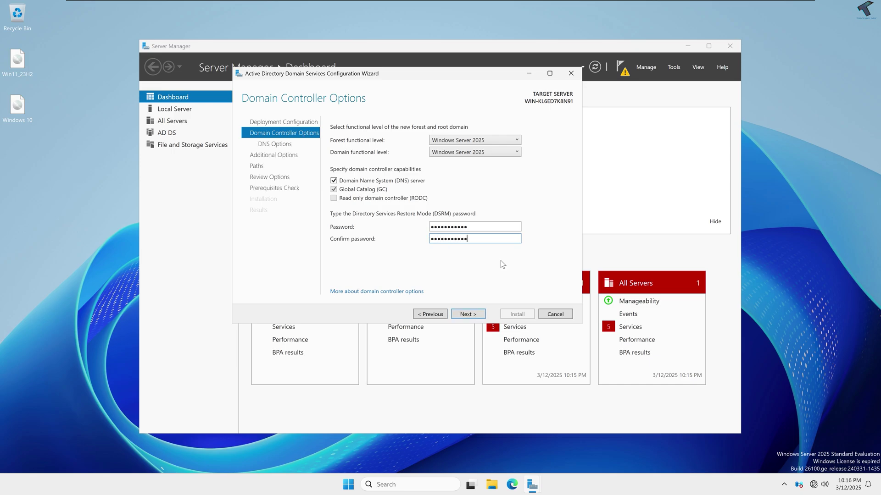
pyautogui.click(478, 313)
pyautogui.click(480, 315)
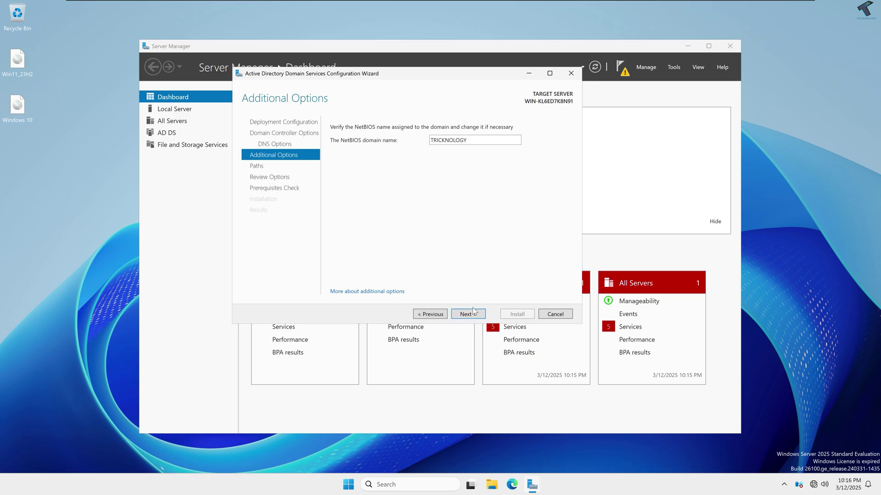
# Step: Accept the default NetBIOS name and AD DS folder paths, install the domain controller configuration, and close the sign-out notice and wizard
pyautogui.click(473, 314)
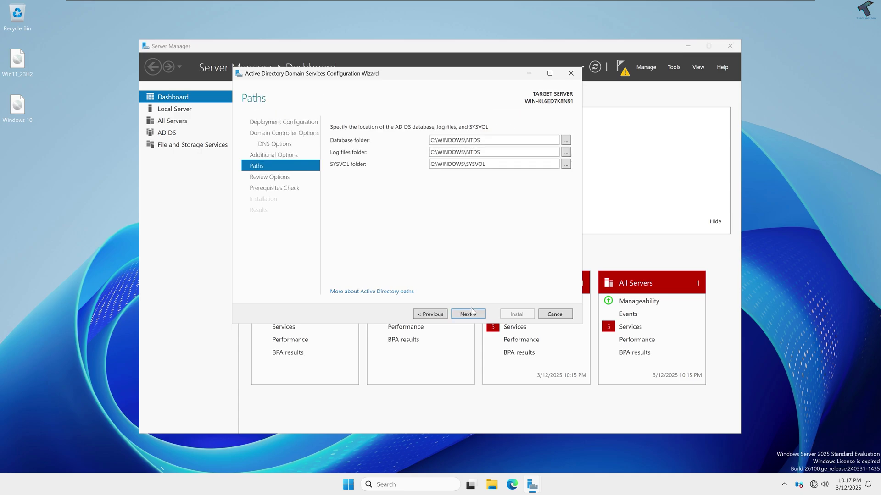
pyautogui.click(473, 314)
pyautogui.click(473, 314)
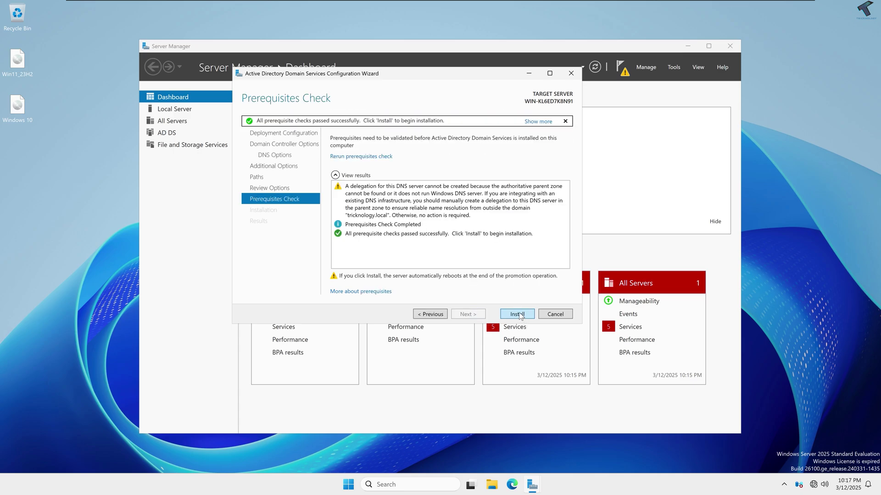
pyautogui.click(517, 315)
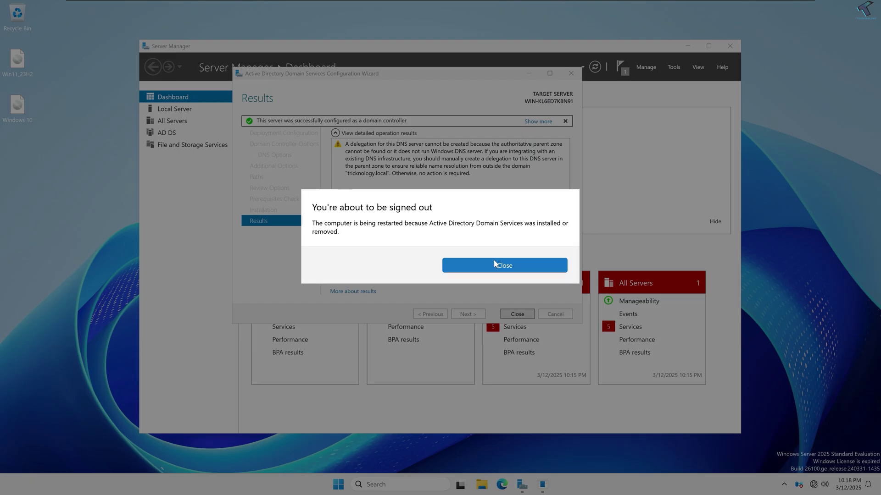
pyautogui.click(496, 266)
pyautogui.click(517, 314)
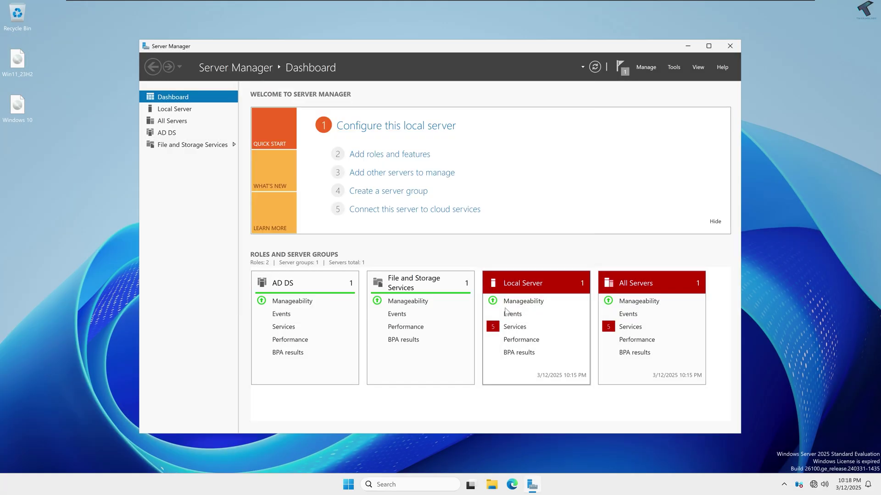
# Step: Restart the server with Other (Unplanned) as the reason
pyautogui.click(350, 484)
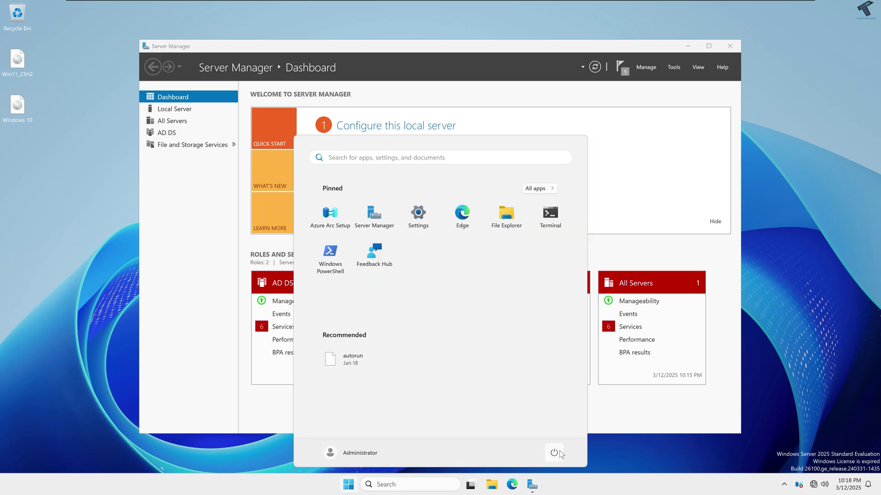
pyautogui.click(554, 452)
pyautogui.click(549, 433)
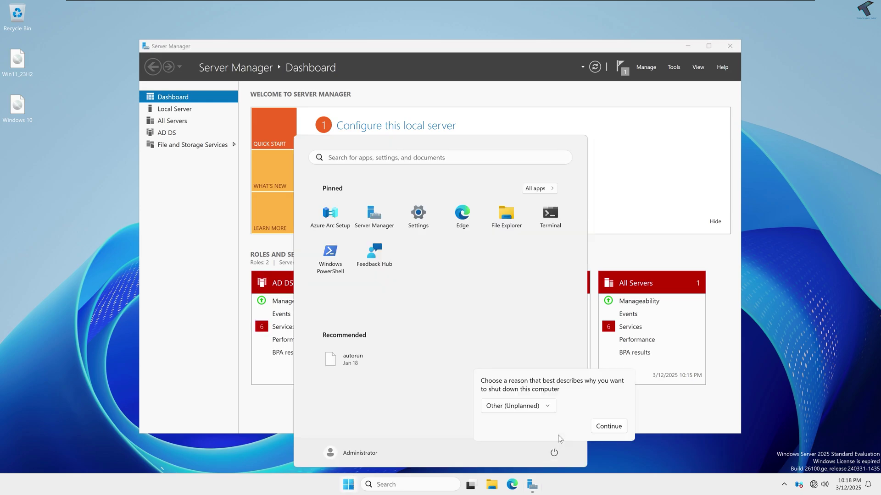
pyautogui.click(604, 426)
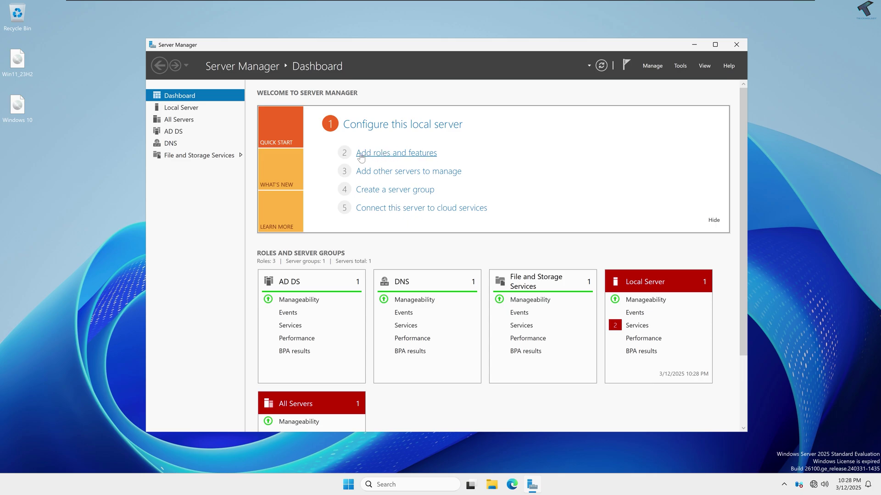
# Step: Start adding roles and features with a role-based installation on the local domain server
pyautogui.click(391, 159)
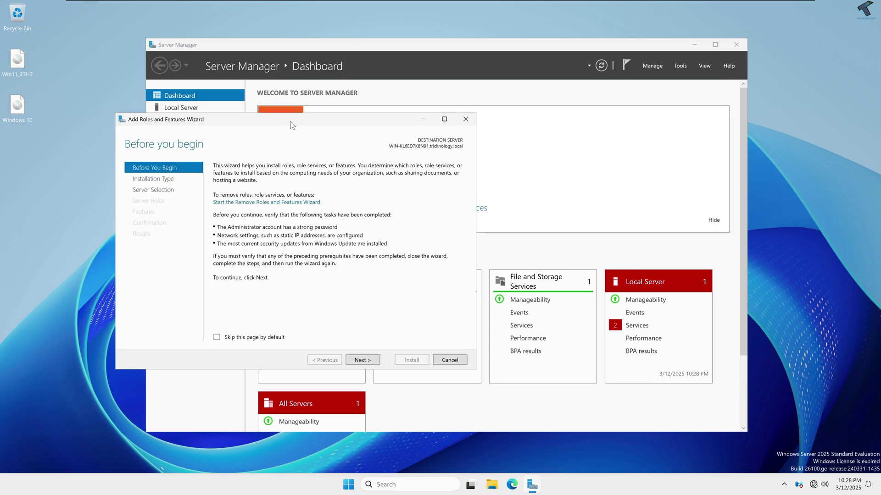
pyautogui.moveTo(289, 121); pyautogui.dragTo(371, 113)
pyautogui.click(444, 352)
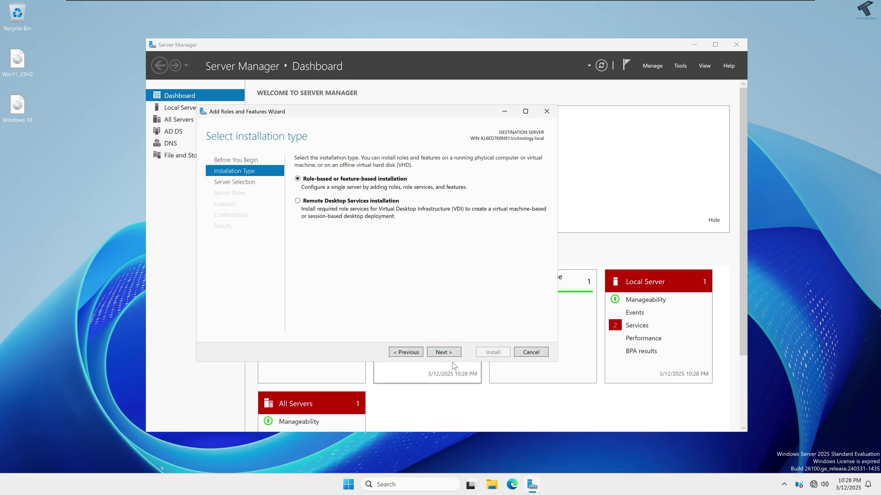
pyautogui.click(443, 353)
pyautogui.click(447, 356)
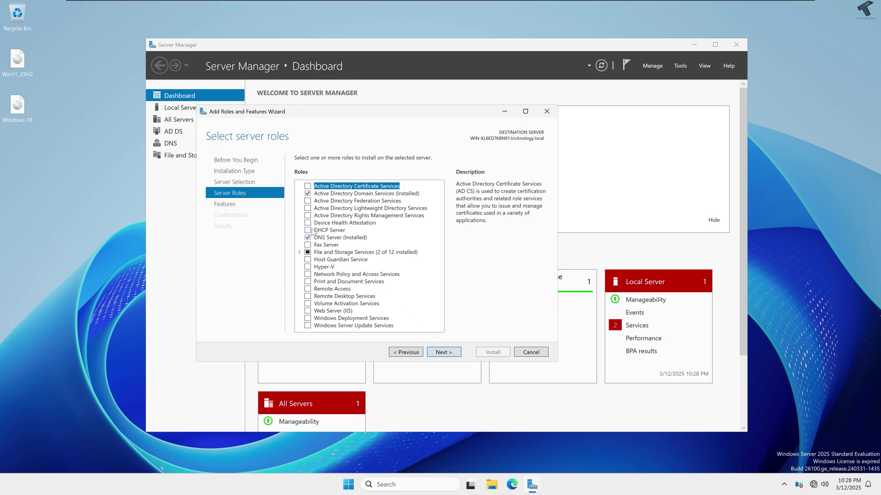
# Step: Select the DHCP Server and Windows Deployment Services roles, including their required management tools
pyautogui.click(310, 232)
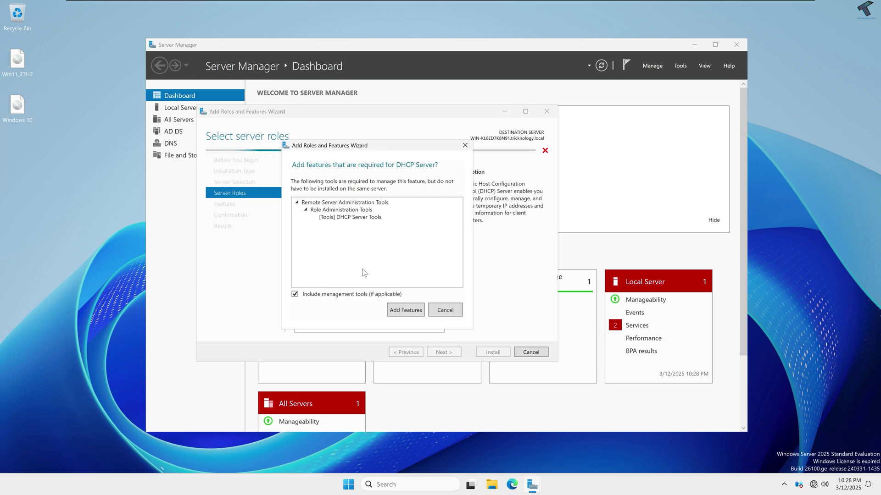
pyautogui.click(406, 311)
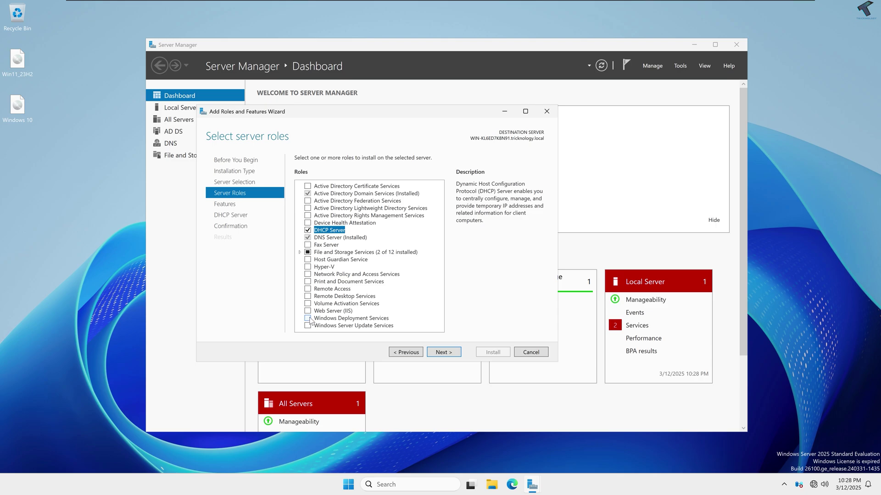
pyautogui.click(308, 318)
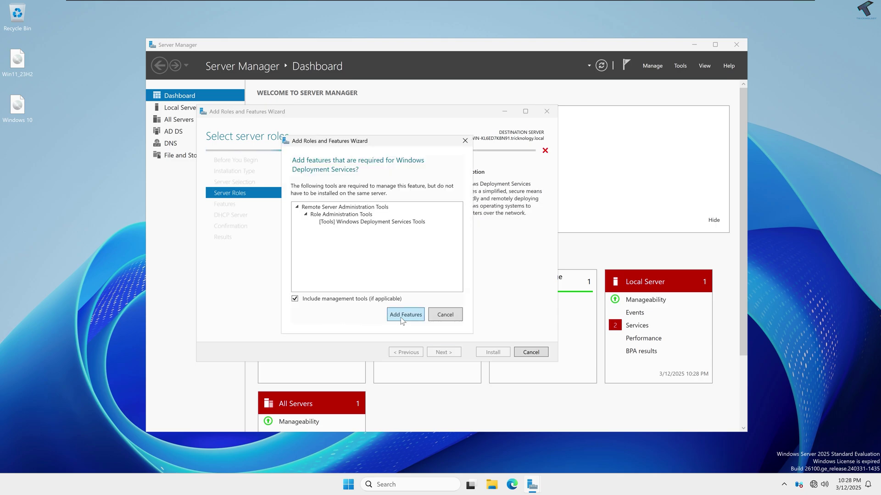
pyautogui.click(403, 315)
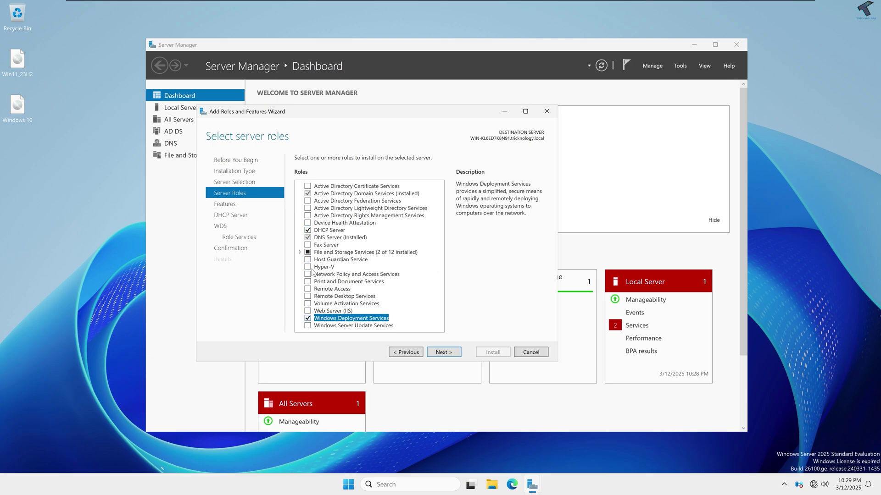
# Step: Install the selected roles with default features and the Deployment Server and Transport Server role services, and close the wizard
pyautogui.click(442, 353)
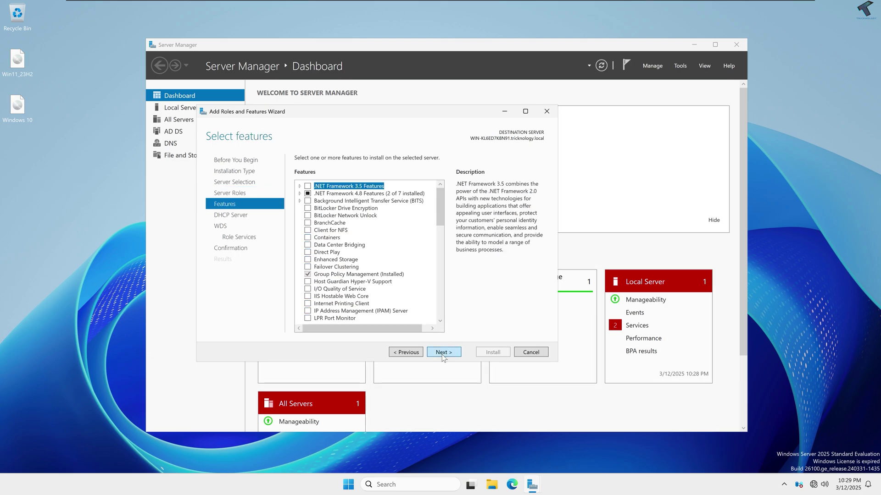
pyautogui.click(442, 353)
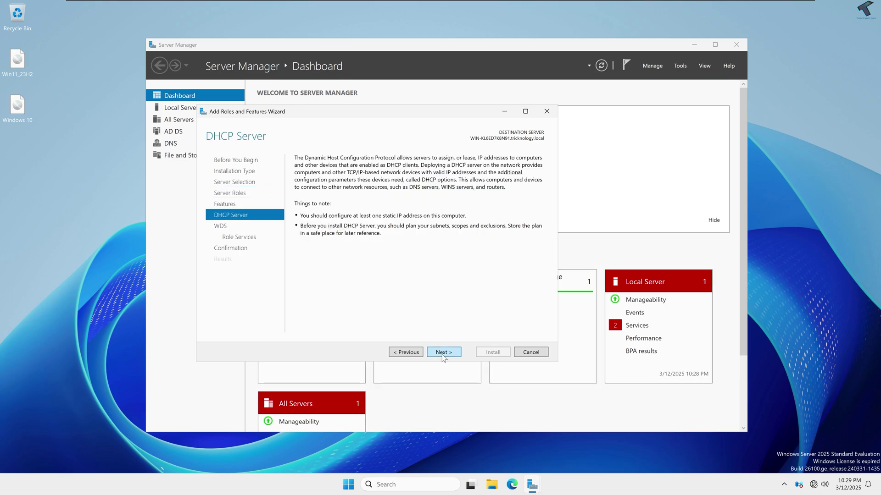
pyautogui.click(442, 353)
pyautogui.click(441, 353)
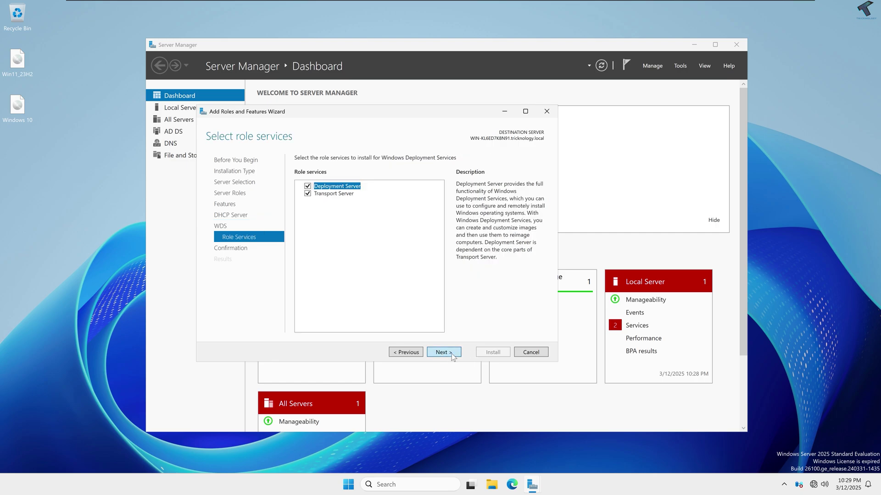
pyautogui.click(447, 353)
pyautogui.click(492, 352)
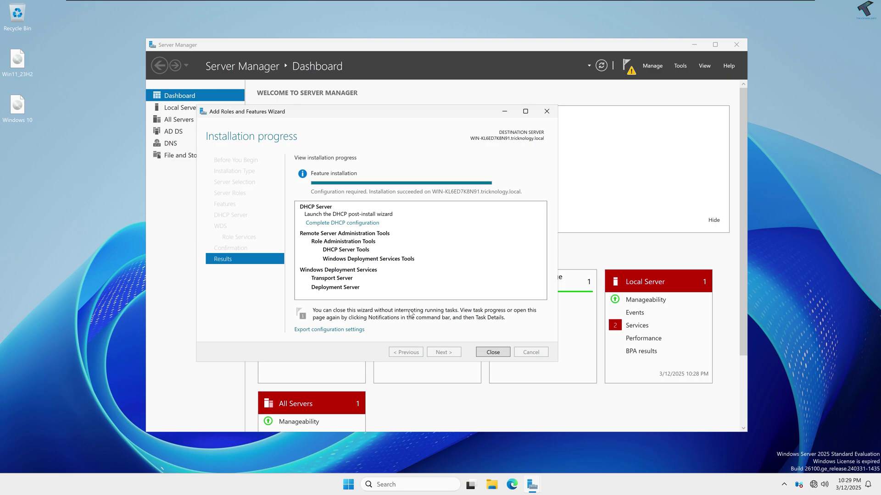
pyautogui.click(493, 352)
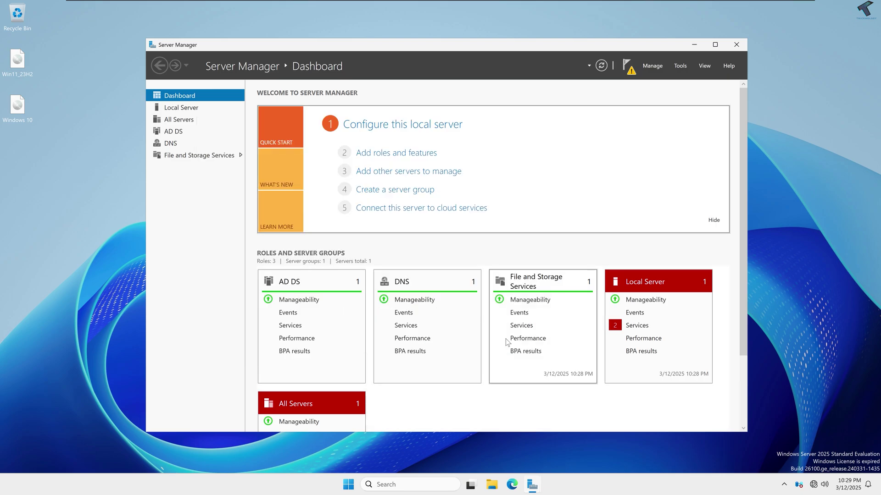
# Step: Complete the DHCP post-install configuration, authorizing the DHCP server with the domain Administrator credentials, and close the wizard
pyautogui.click(628, 73)
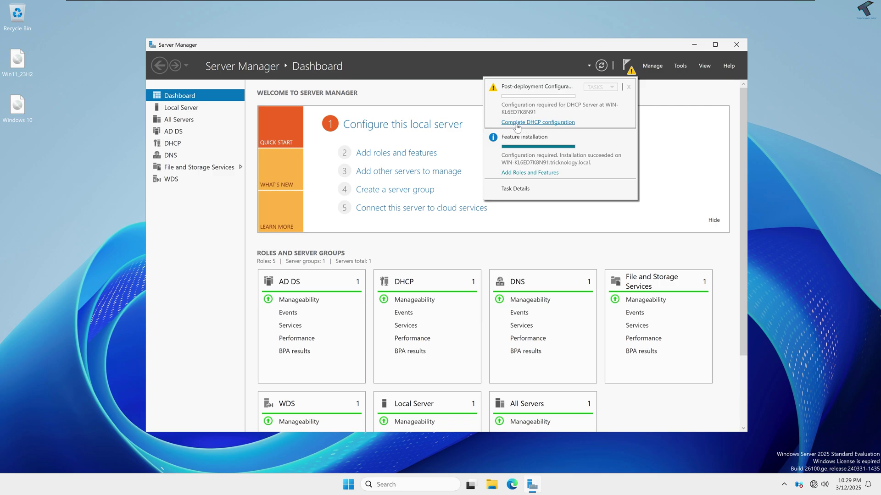
pyautogui.click(557, 123)
pyautogui.moveTo(226, 43); pyautogui.dragTo(379, 74)
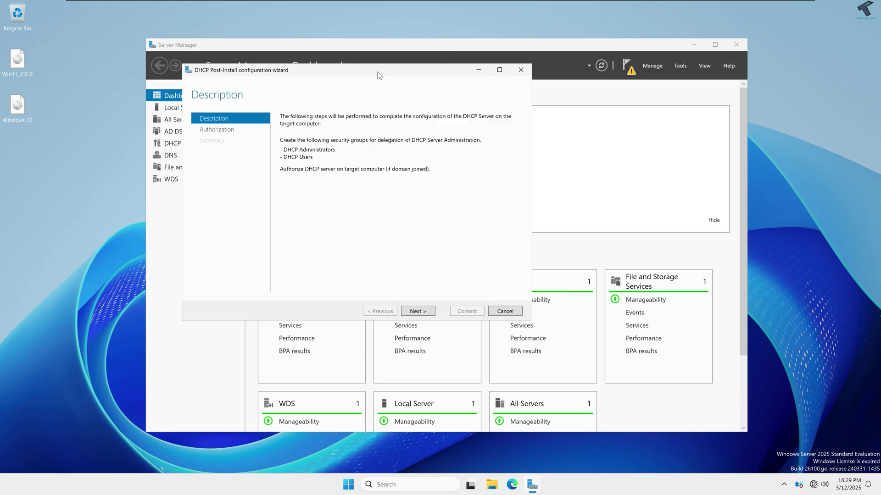
pyautogui.click(423, 310)
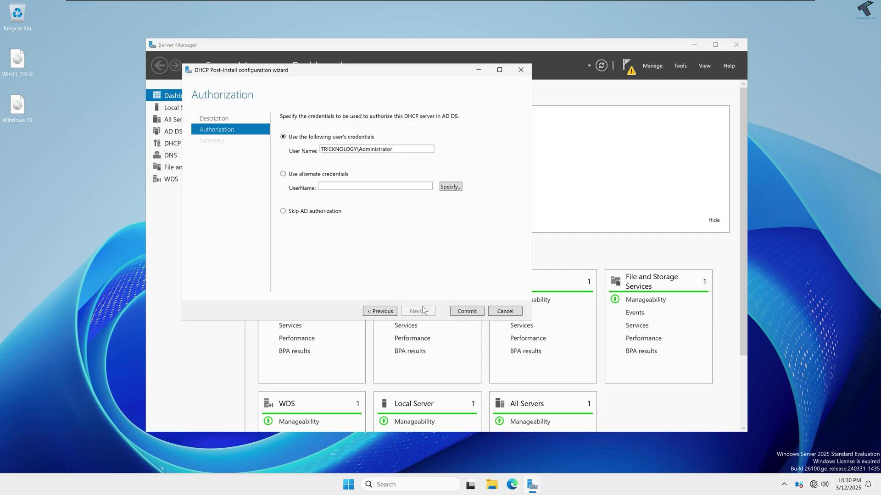
pyautogui.click(465, 311)
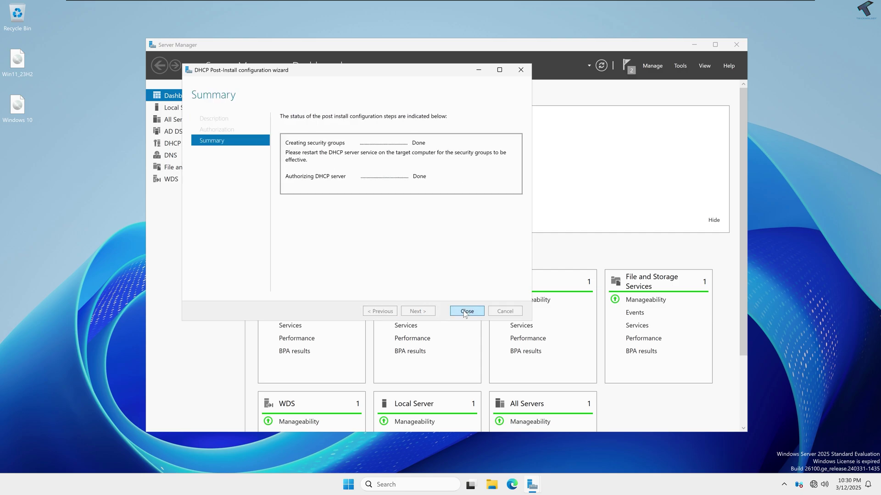
pyautogui.click(466, 311)
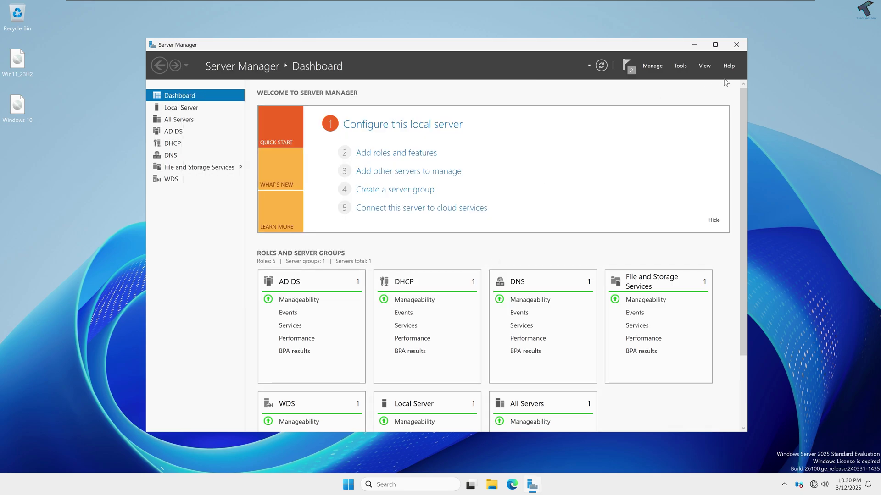
# Step: Close Server Manager, open the DHCP console and start a new IPv4 scope named tricknologipv4
pyautogui.click(736, 46)
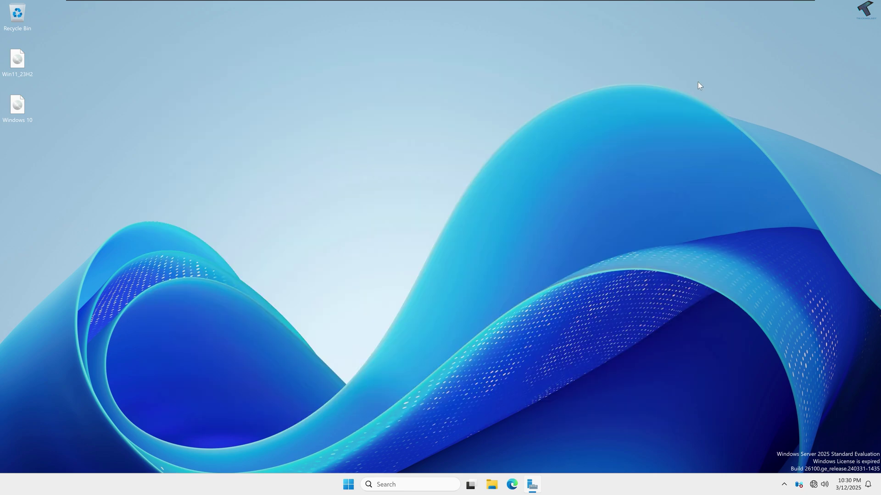
pyautogui.click(358, 484)
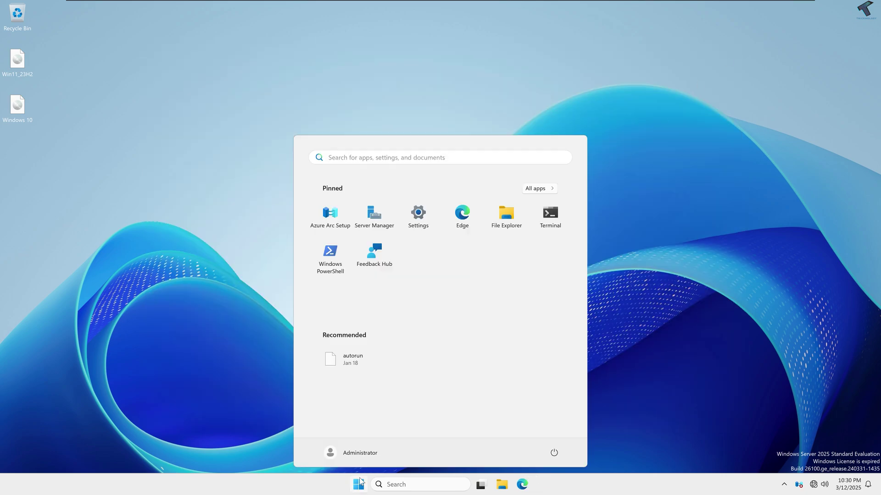
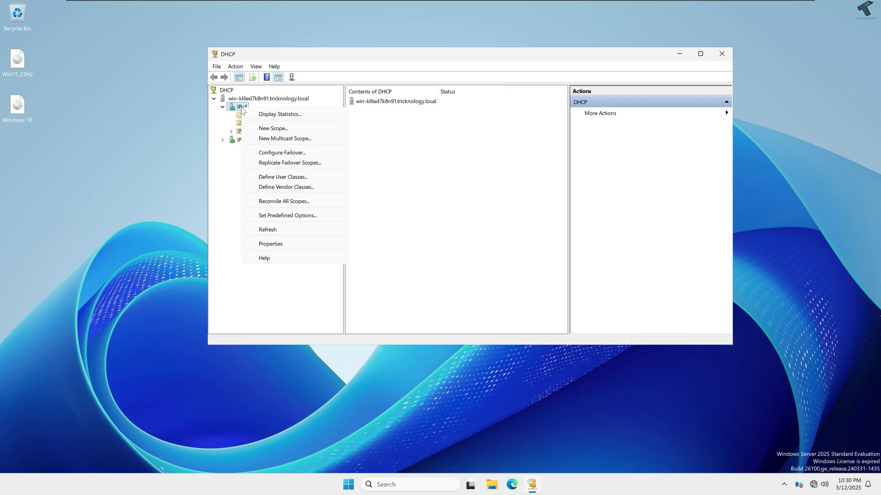
pyautogui.click(284, 131)
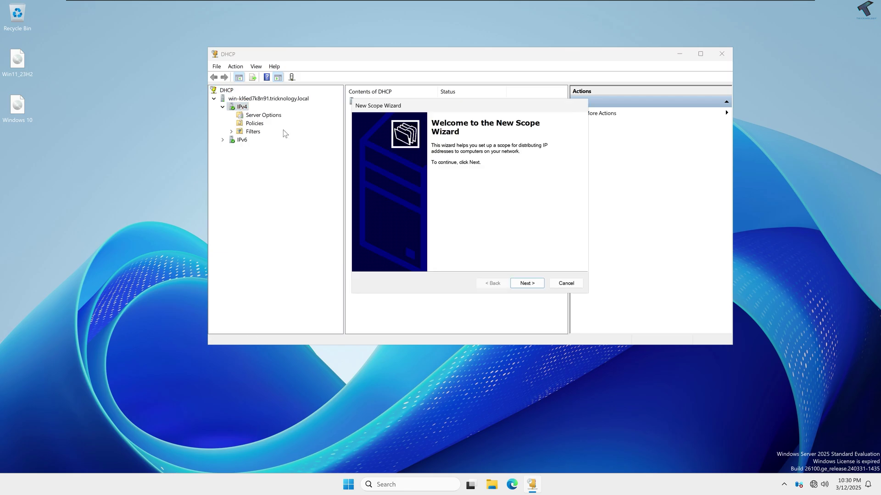
pyautogui.click(523, 285)
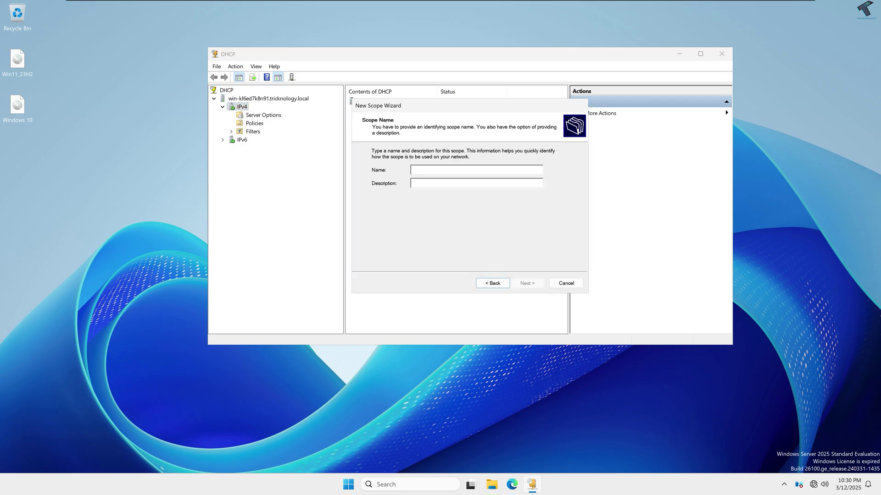
pyautogui.write('tricknologipv4')
pyautogui.click(525, 283)
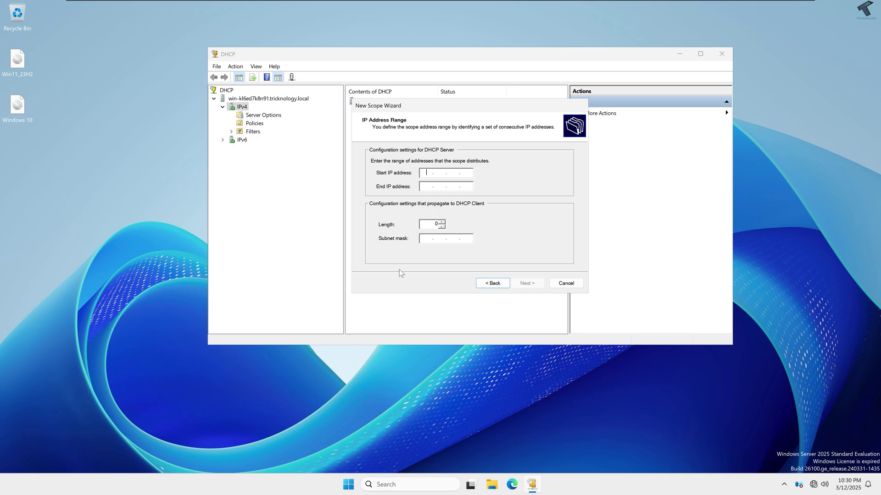
# Step: Run ipconfig in a Command Prompt to check the server's IPv4 network address, and minimize the window
pyautogui.press('super+r')
pyautogui.write('cmd')
pyautogui.press('Return')
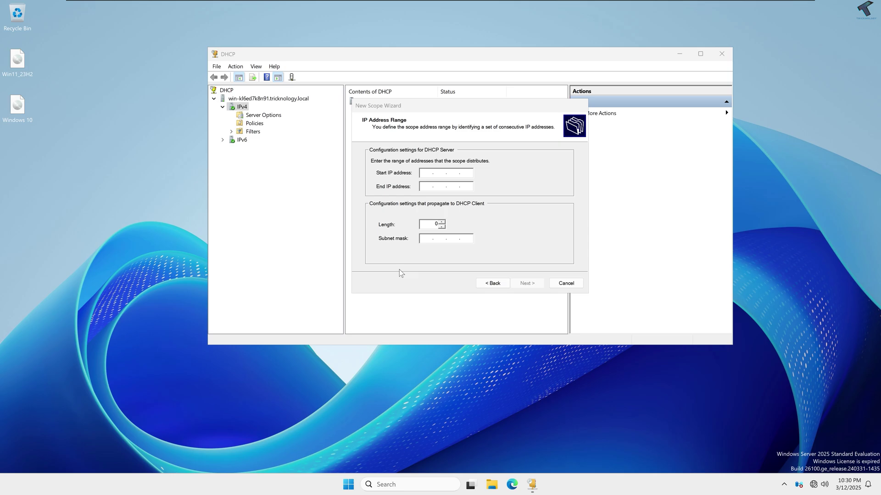
pyautogui.write('ipco')
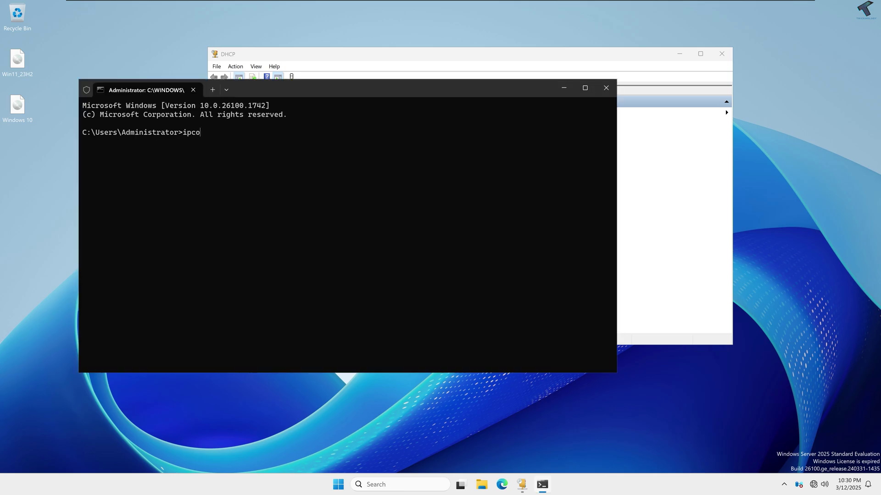
pyautogui.write('nfig')
pyautogui.press('Return')
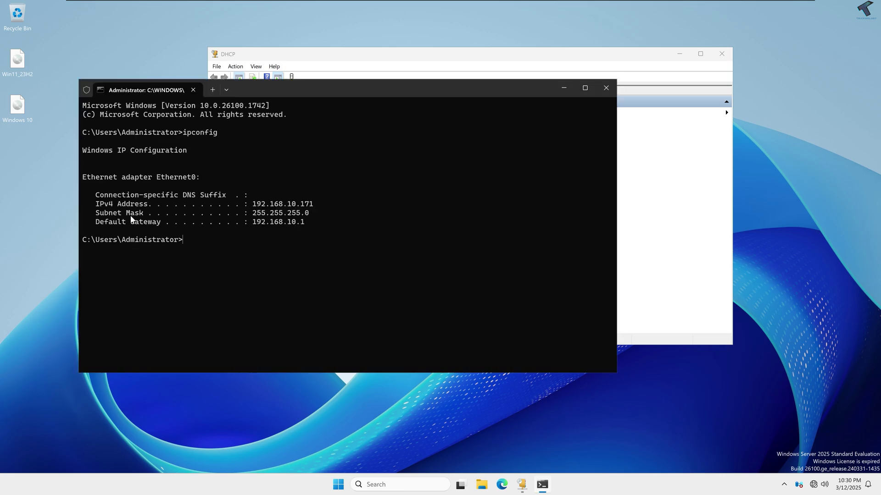
pyautogui.moveTo(252, 204); pyautogui.dragTo(295, 207)
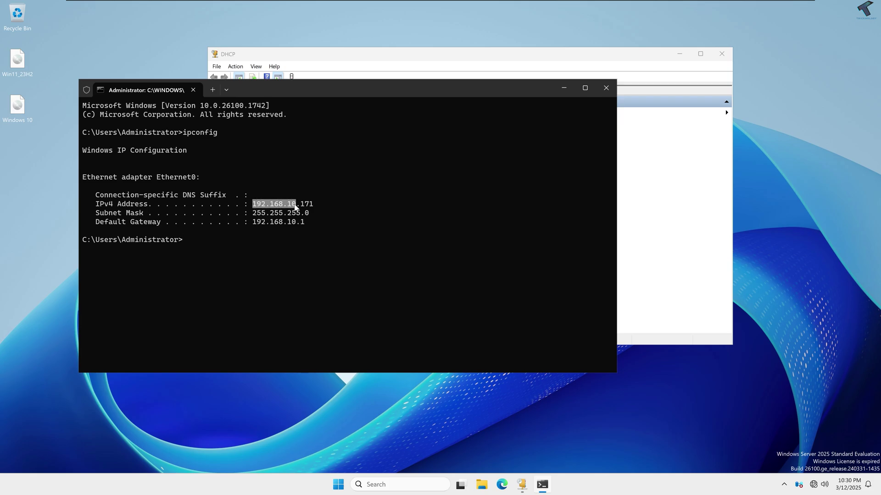
pyautogui.click(563, 88)
# Step: Set the scope's address range from 192.168.10.10 to 192.168.10.200, keeping subnet mask 255.255.255.0
pyautogui.write('168 . 10 . ')
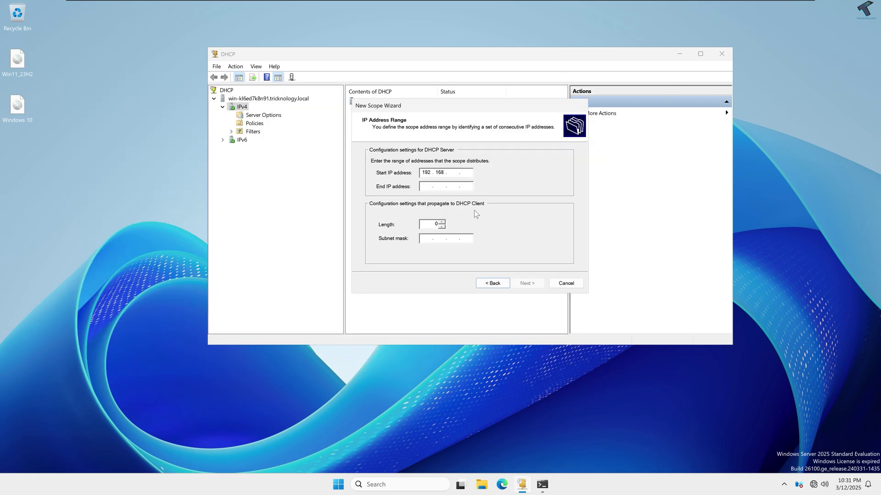
pyautogui.write('10')
pyautogui.press('Tab')
pyautogui.write('192.168.10.')
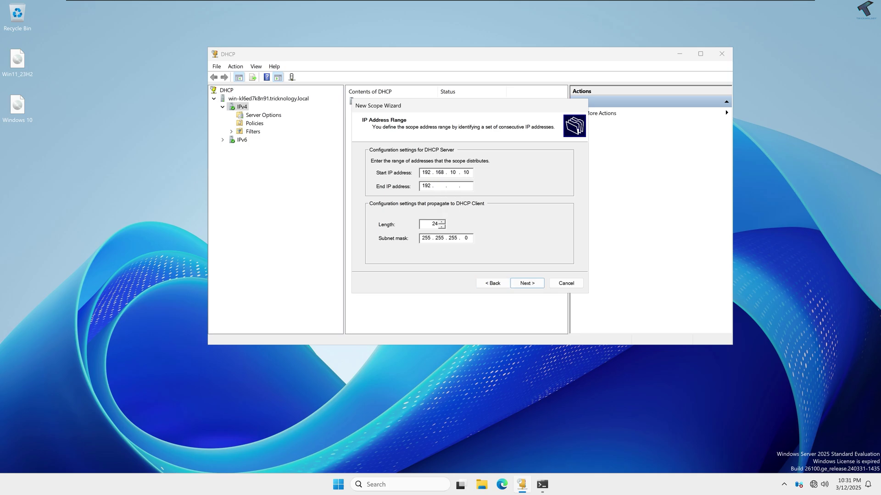
pyautogui.write('200')
pyautogui.doubleClick(426, 172)
pyautogui.doubleClick(465, 173)
pyautogui.click(464, 173)
pyautogui.click(527, 283)
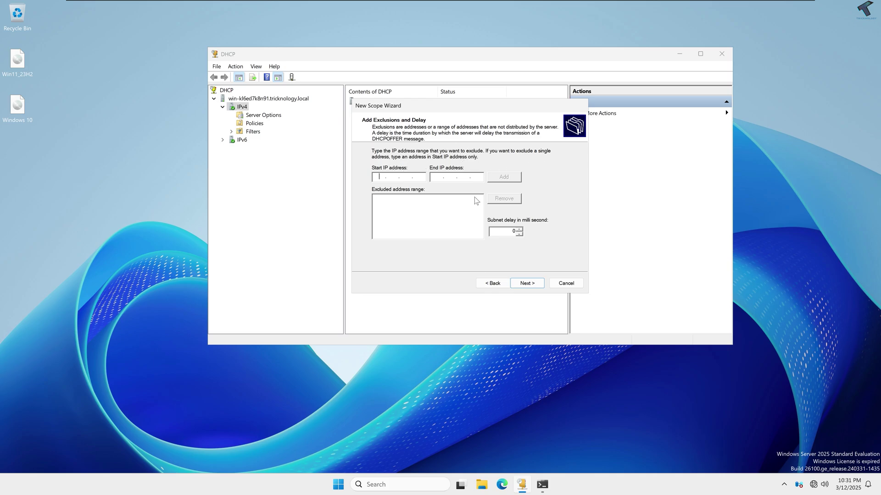
# Step: Add no exclusions, keep the default lease duration, and choose to configure the scope's DHCP options now
pyautogui.click(527, 283)
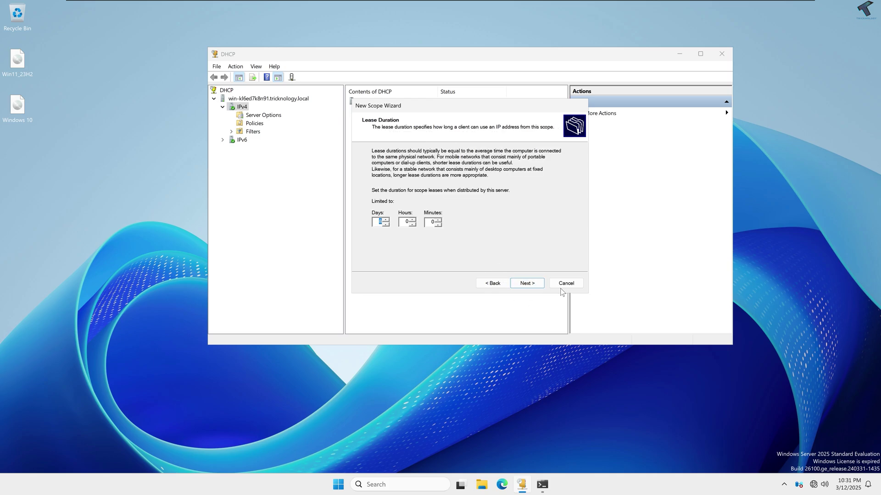
pyautogui.click(540, 285)
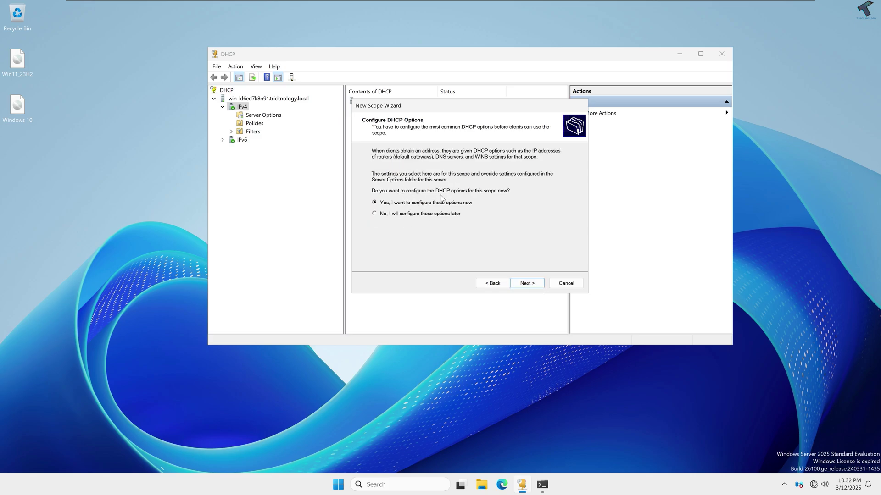
pyautogui.click(527, 283)
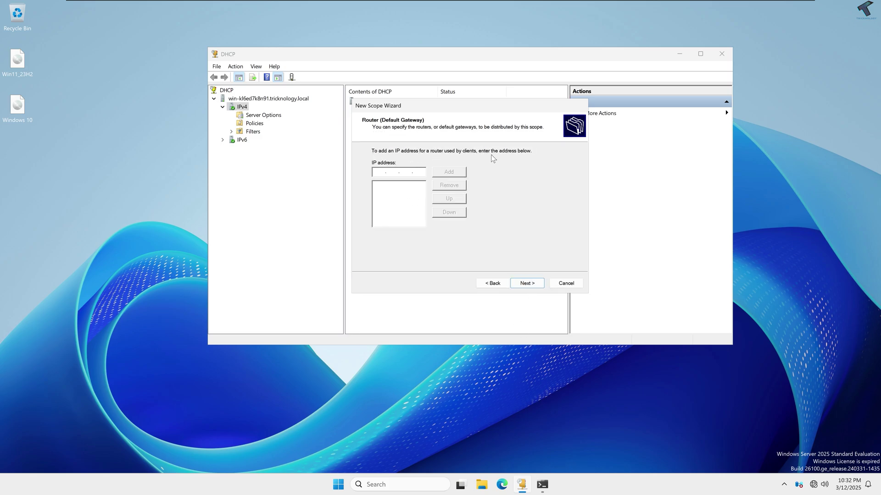
# Step: Add 192.168.10.1 as the scope's default gateway and check it against the ipconfig output
pyautogui.write('192.168.0.1')
pyautogui.doubleClick(406, 171)
pyautogui.write('10.1')
pyautogui.click(458, 174)
pyautogui.click(542, 484)
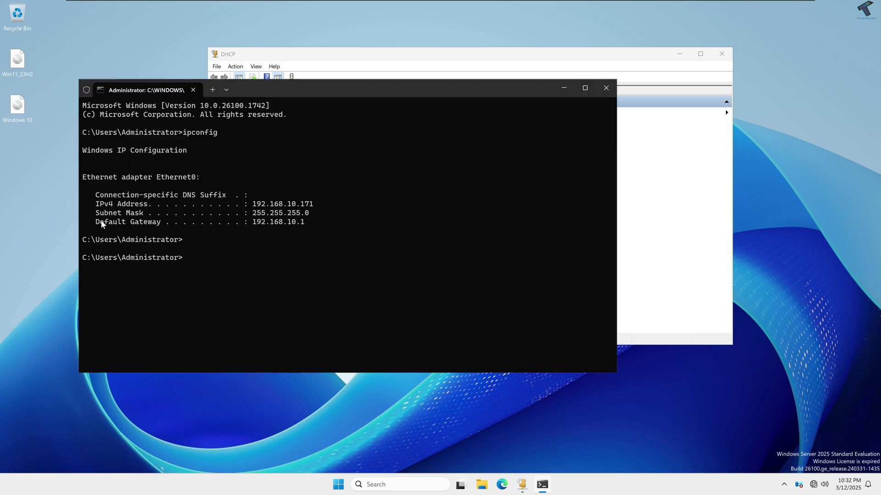
pyautogui.moveTo(100, 219); pyautogui.dragTo(262, 219)
pyautogui.click(564, 88)
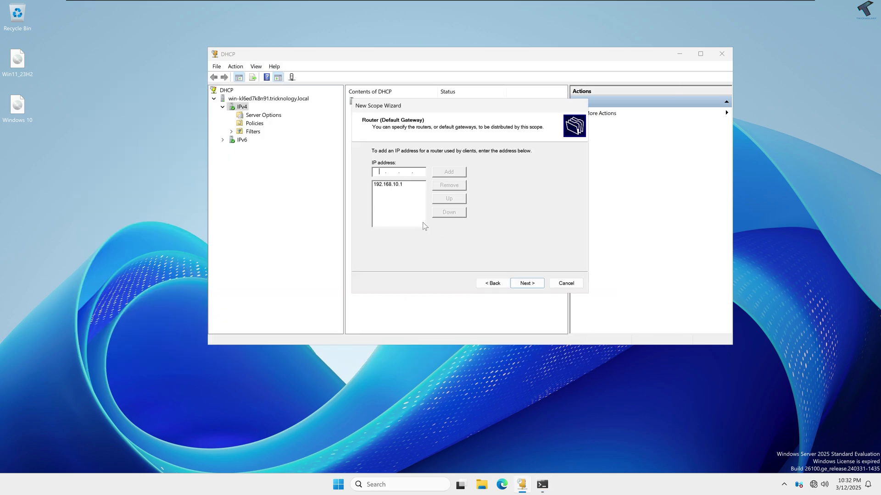
pyautogui.click(527, 282)
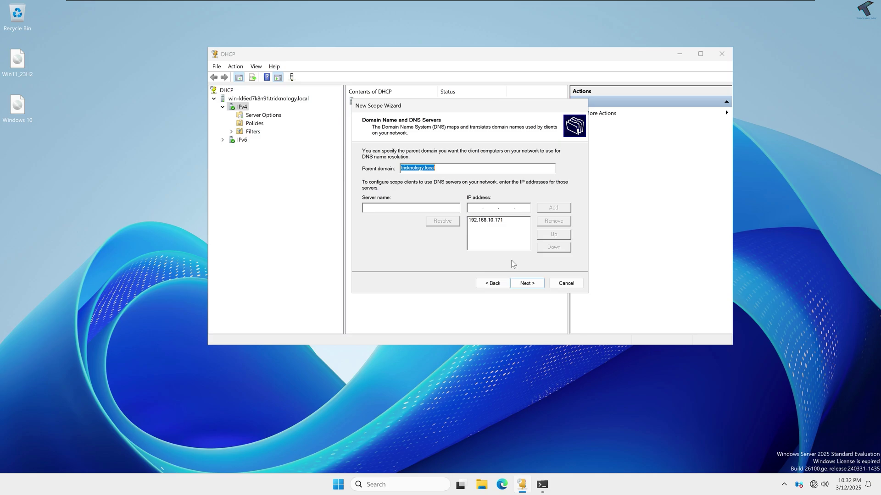
# Step: Keep the tricknology.local domain and DNS settings, skip WINS servers, and finish the wizard with the scope activated
pyautogui.click(527, 283)
pyautogui.click(528, 283)
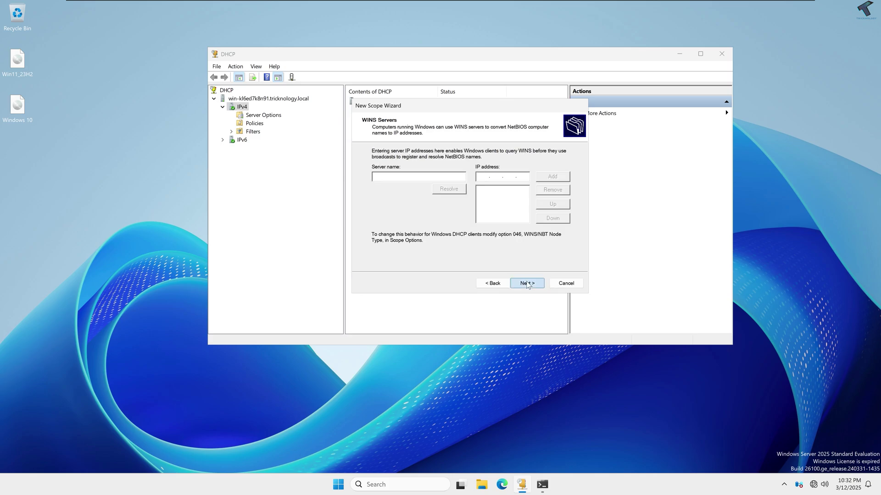
pyautogui.click(527, 282)
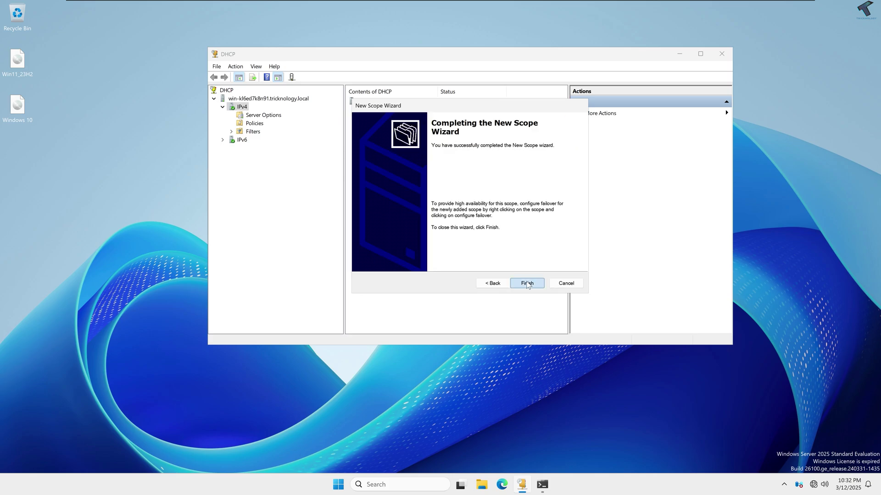
pyautogui.click(528, 283)
# Step: Examine the new scope's address pool and the authorization options of the DHCP server
pyautogui.click(232, 115)
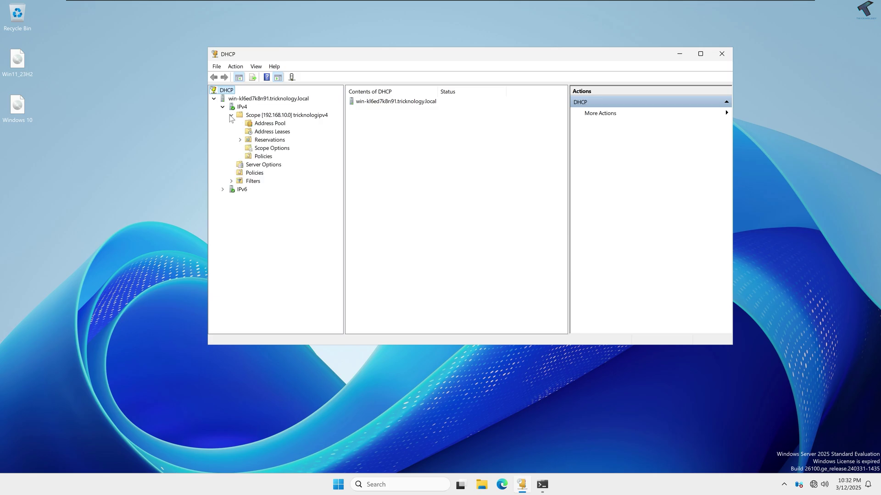
pyautogui.click(263, 124)
pyautogui.click(400, 102)
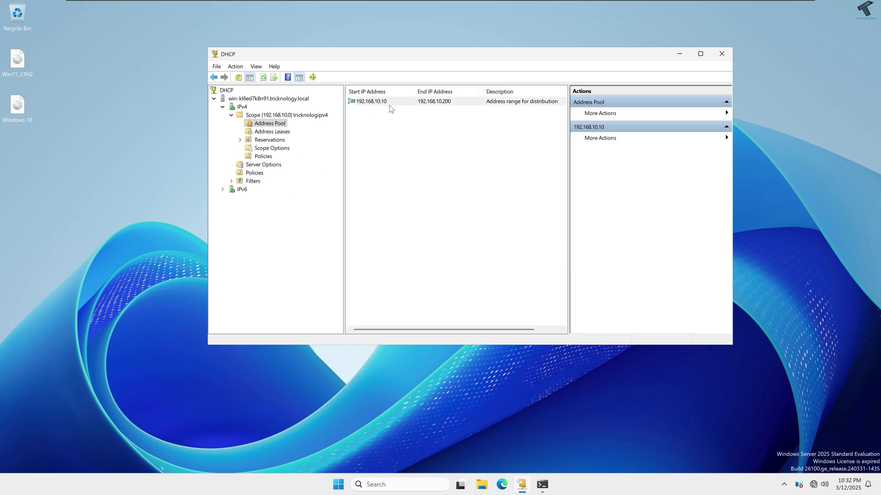
pyautogui.click(243, 107)
pyautogui.click(247, 100)
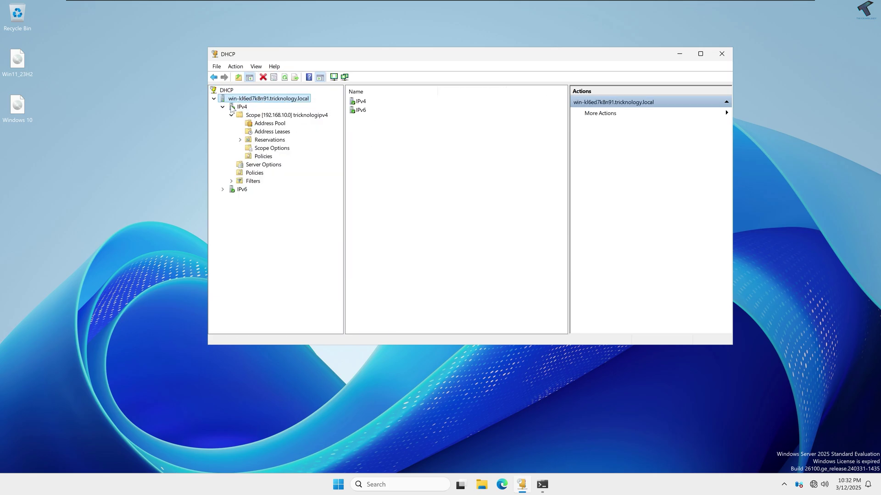
pyautogui.rightClick(246, 100)
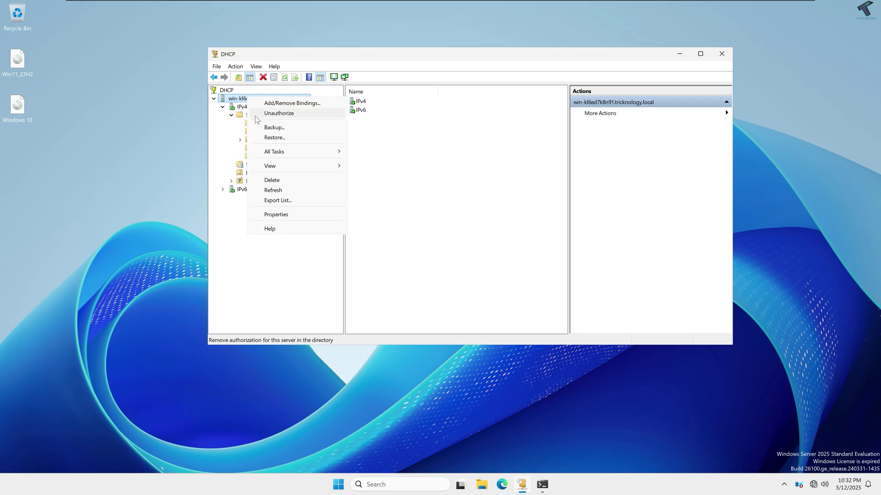
pyautogui.press('Escape')
pyautogui.rightClick(266, 99)
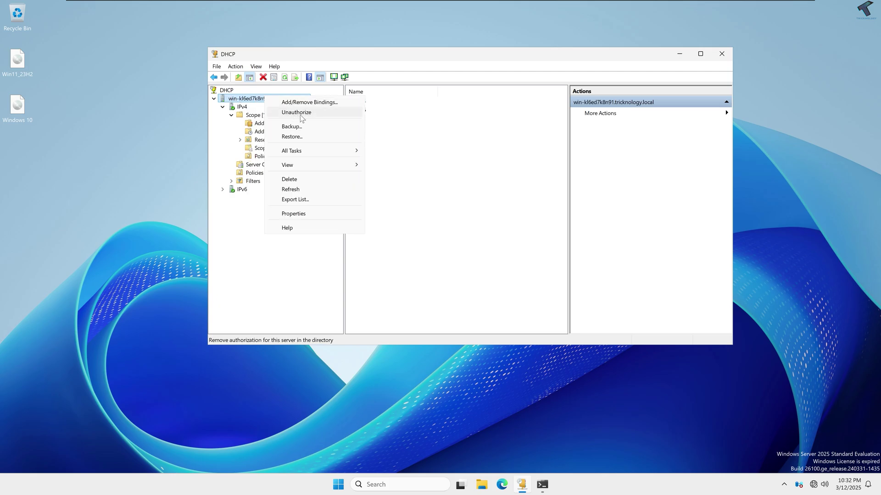
pyautogui.press('Escape')
pyautogui.rightClick(227, 91)
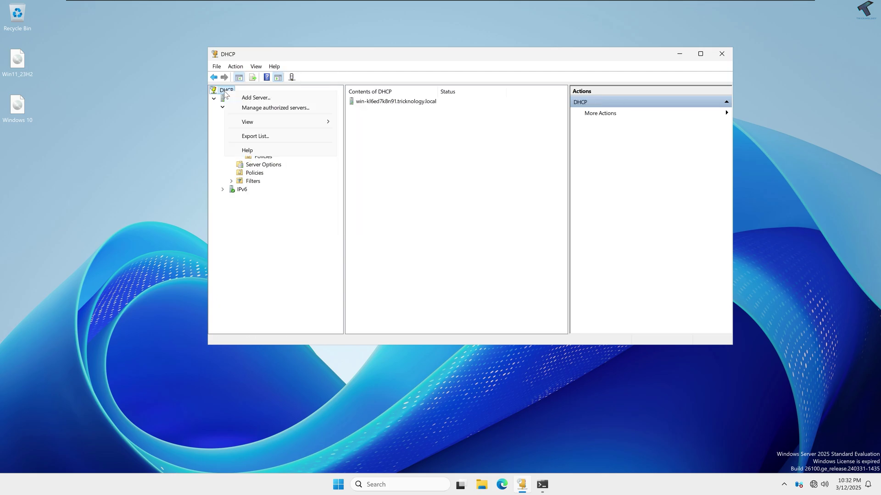
pyautogui.press('Escape')
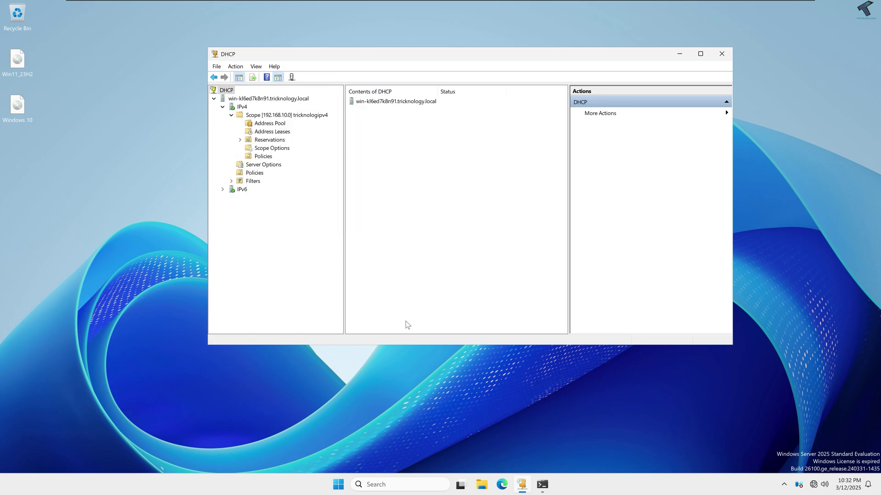
# Step: Switch to Windows Deployment Services and start configuring the listed domain server, proceeding to the install options
pyautogui.click(338, 485)
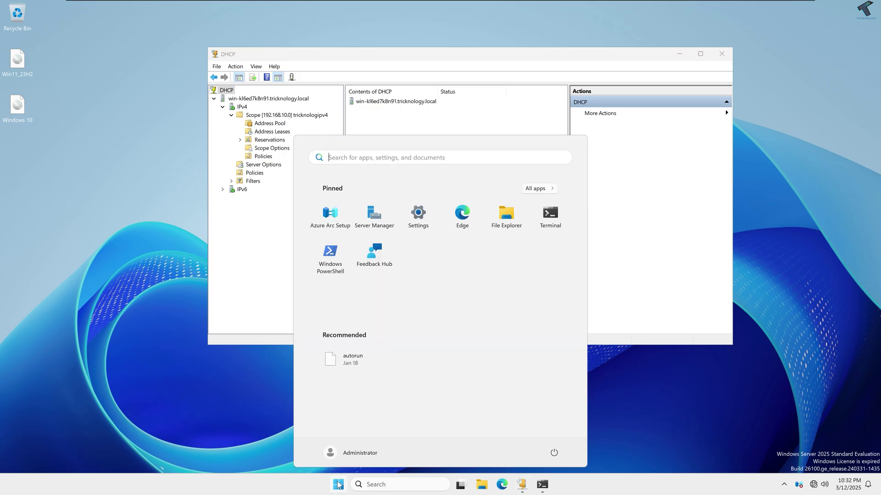
pyautogui.write('depl')
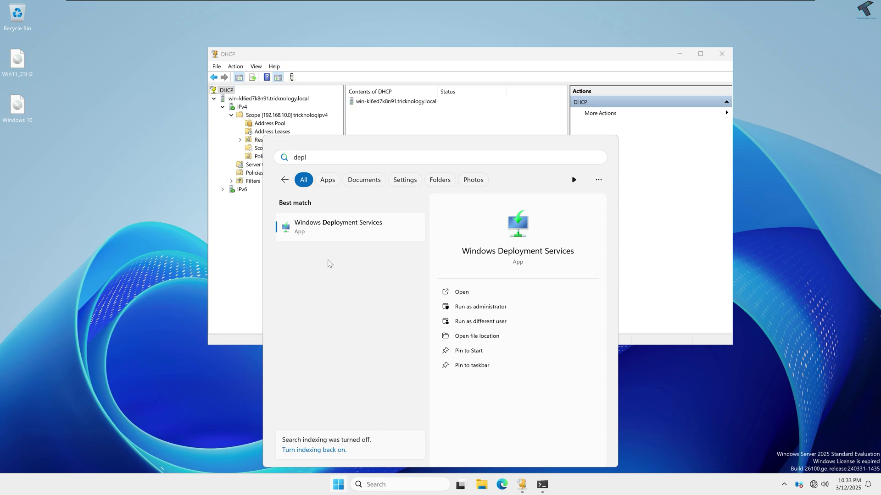
pyautogui.click(341, 233)
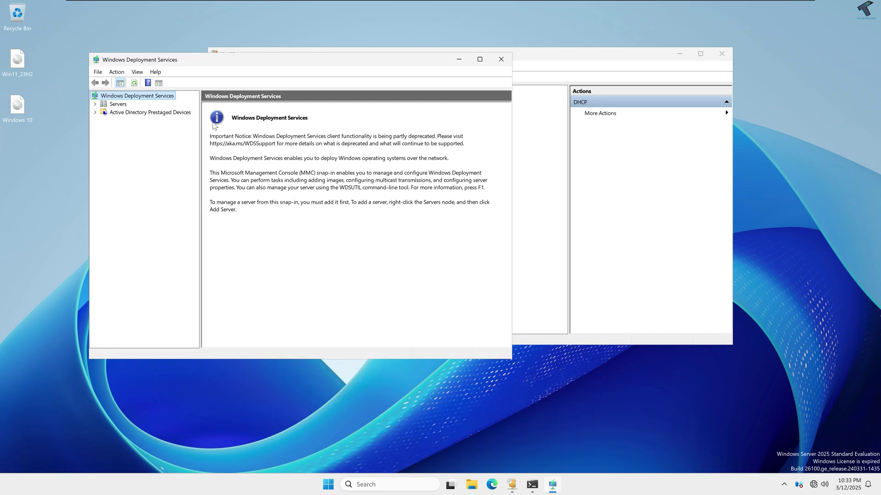
pyautogui.doubleClick(110, 104)
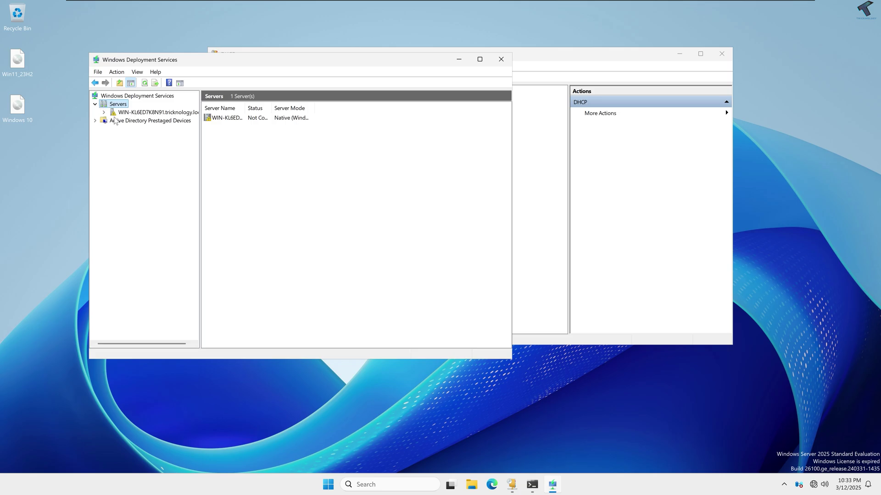
pyautogui.click(147, 113)
pyautogui.rightClick(165, 115)
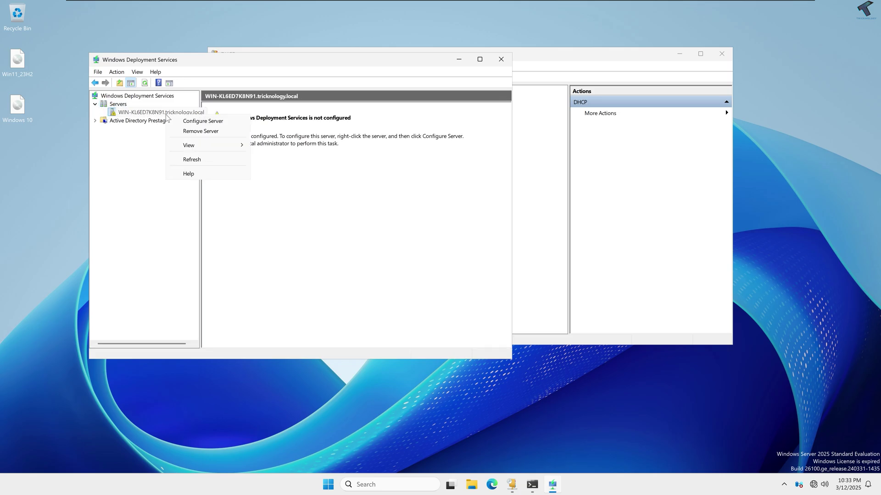
pyautogui.click(202, 121)
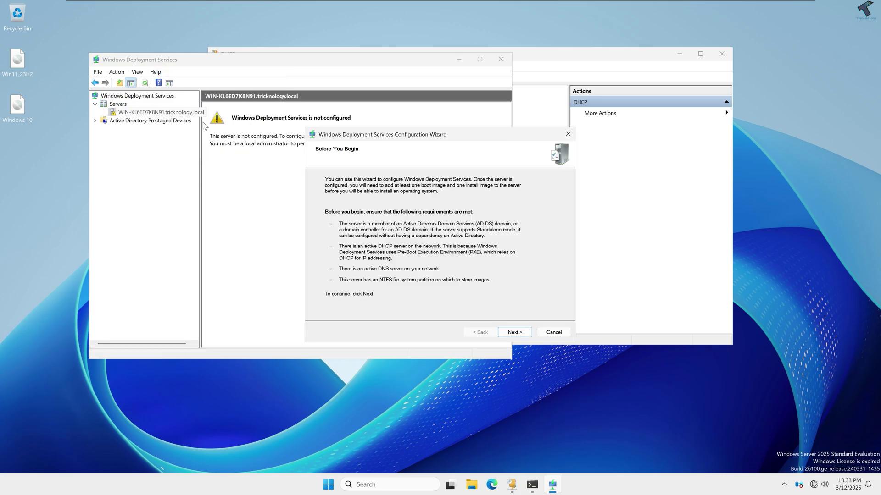
pyautogui.click(529, 333)
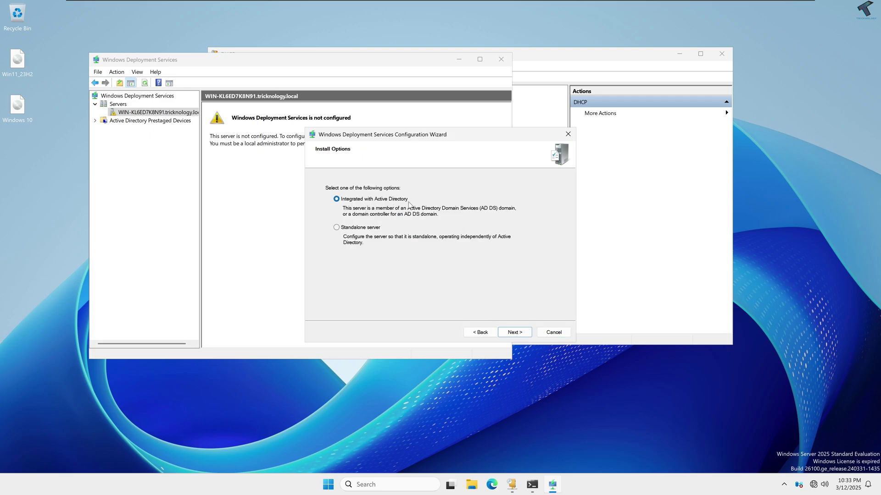
# Step: Keep Active Directory integration, use C:\RemoteInstall as the remote installation folder, and keep both Proxy DHCP options enabled
pyautogui.click(514, 333)
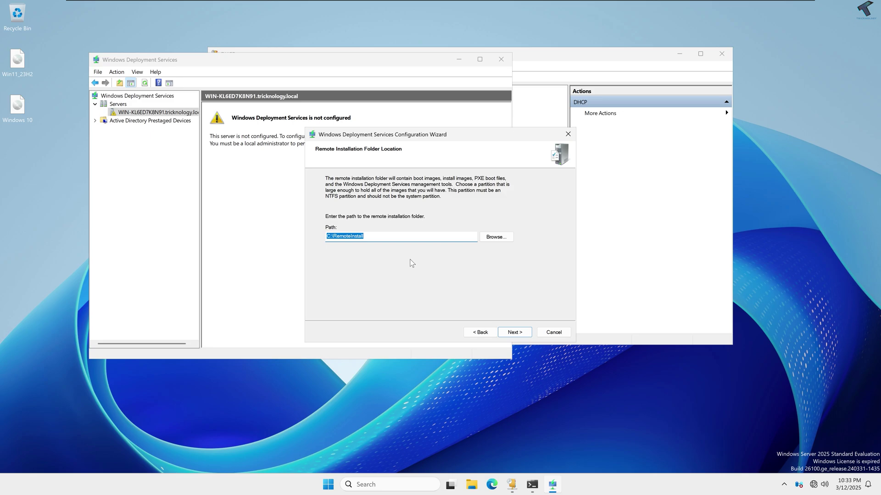
pyautogui.click(513, 333)
pyautogui.click(471, 272)
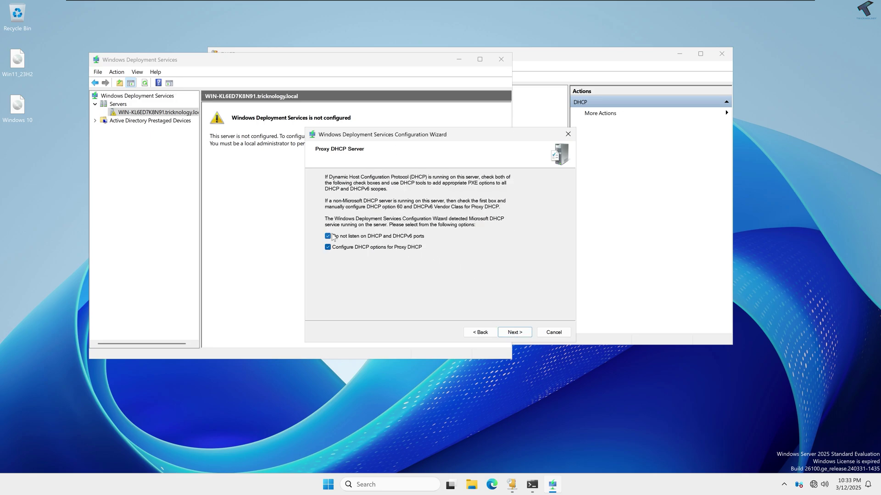
pyautogui.click(328, 236)
pyautogui.click(328, 248)
pyautogui.click(514, 332)
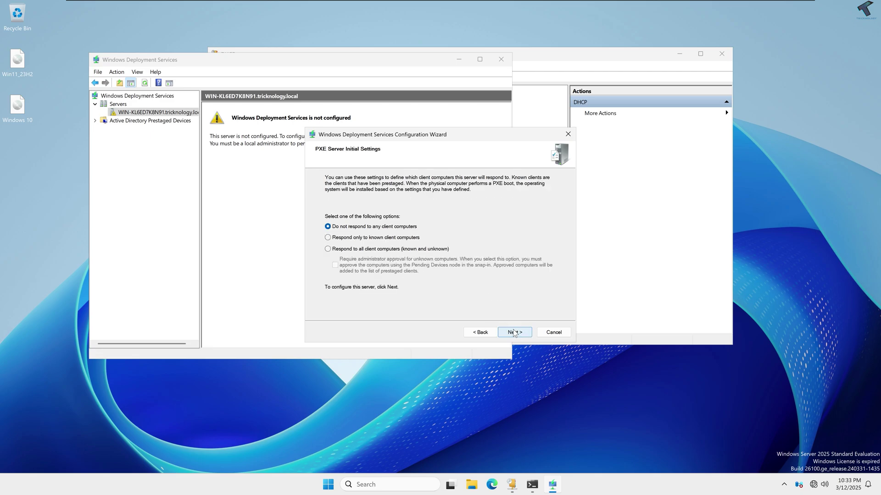
# Step: Set the PXE server to respond to all client computers (known and unknown) and finish the configuration wizard
pyautogui.click(332, 250)
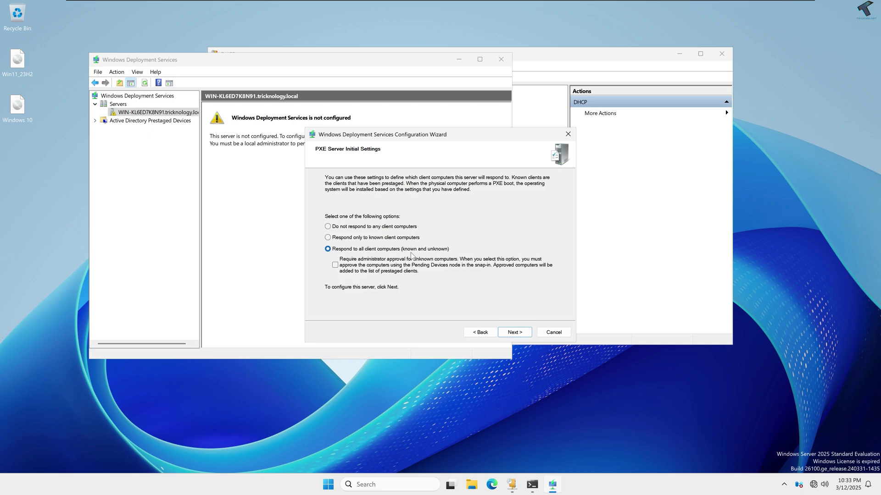
pyautogui.click(512, 333)
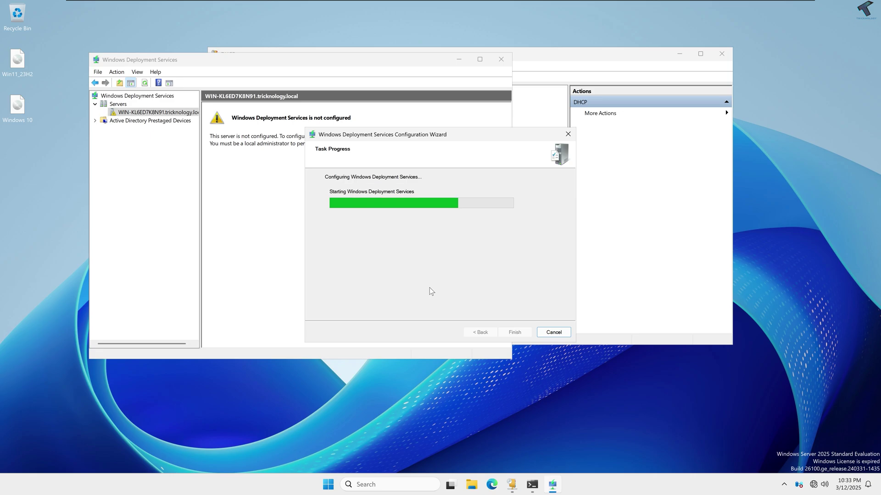
pyautogui.click(524, 332)
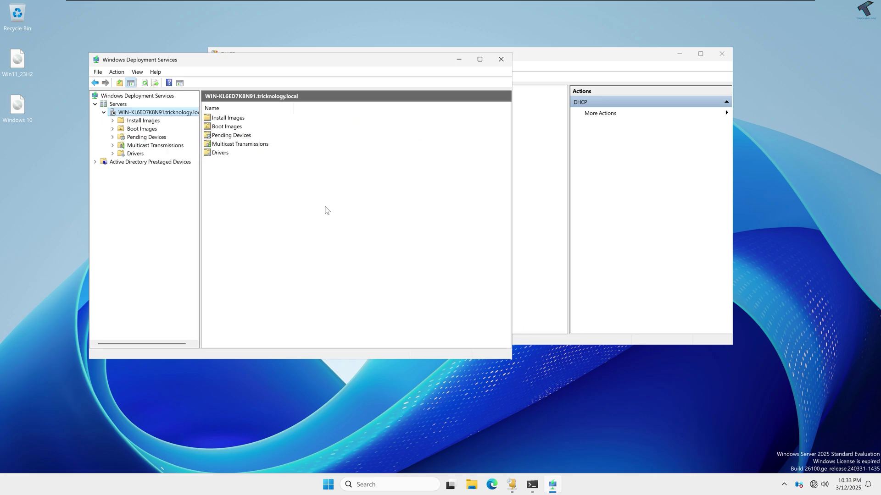
# Step: Examine the server's Boot Images and Install Images folders and the two Windows ISO files on the desktop
pyautogui.click(118, 129)
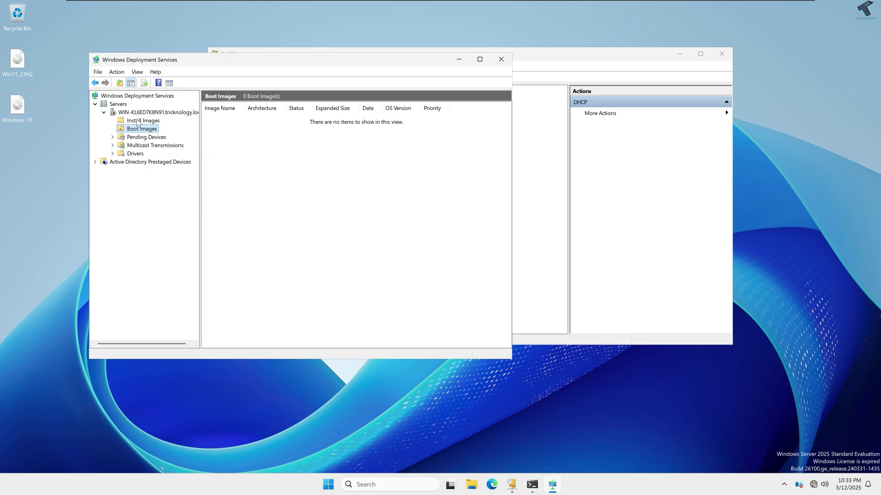
pyautogui.click(138, 121)
pyautogui.click(142, 128)
pyautogui.click(45, 52)
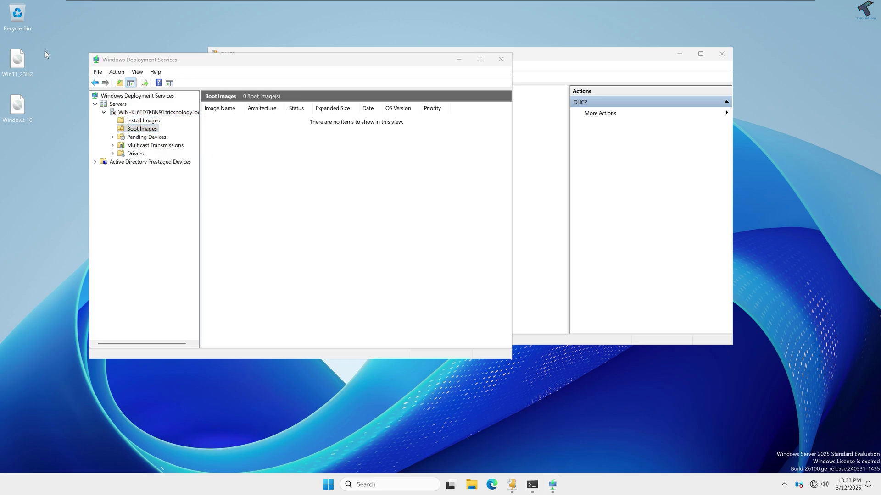
pyautogui.moveTo(32, 118)
pyautogui.mouseDown()
pyautogui.moveTo(10, 141)
pyautogui.moveTo(18, 116)
pyautogui.mouseUp()
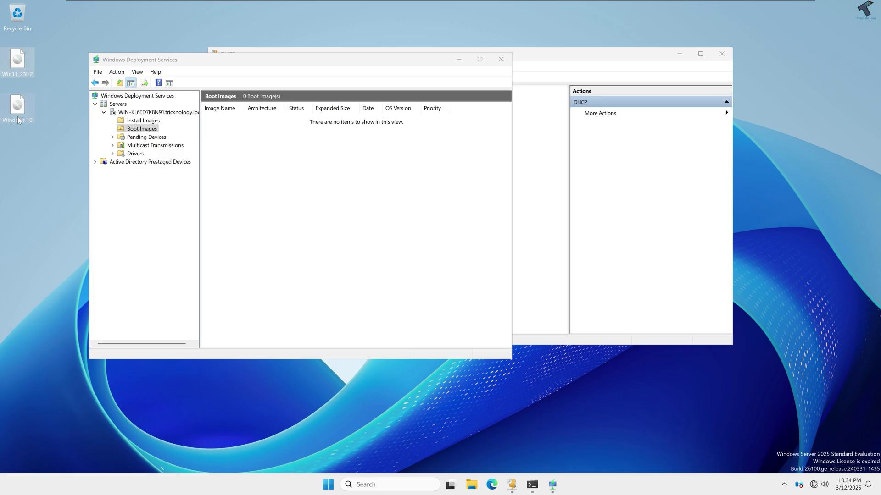
pyautogui.click(21, 67)
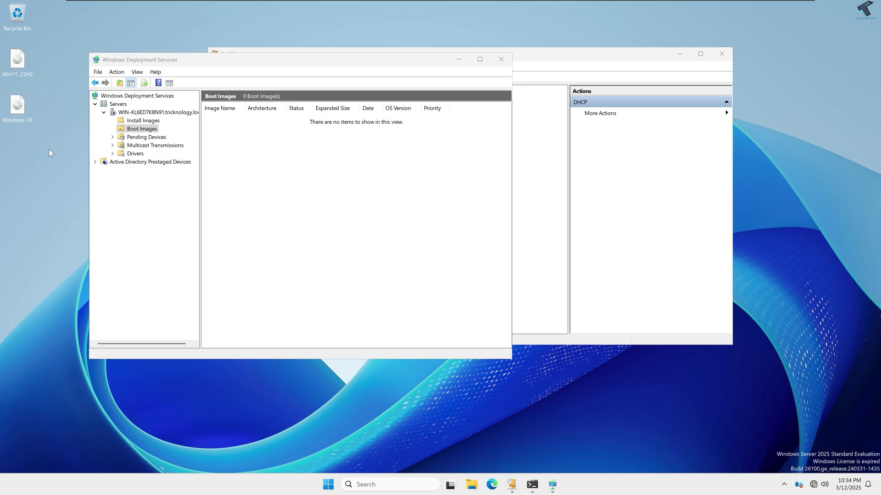
# Step: Mount the Windows 10 ISO from the desktop and locate its virtual DVD drive under This PC
pyautogui.rightClick(17, 110)
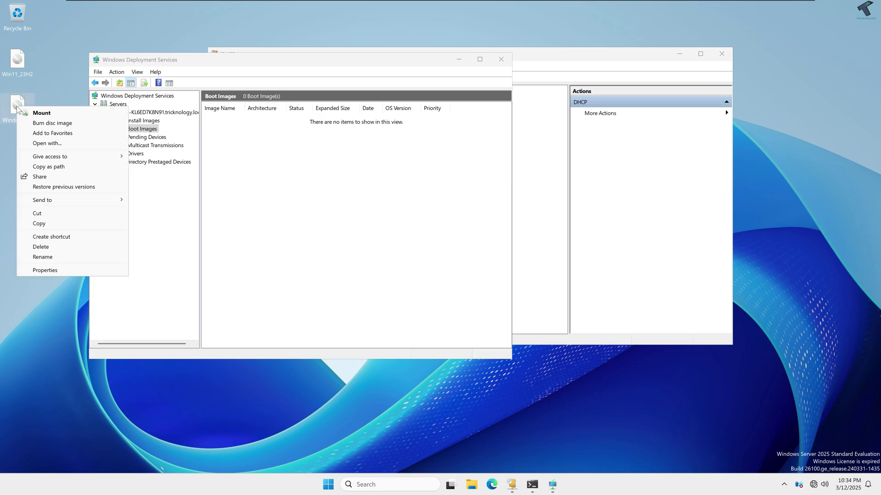
pyautogui.click(38, 113)
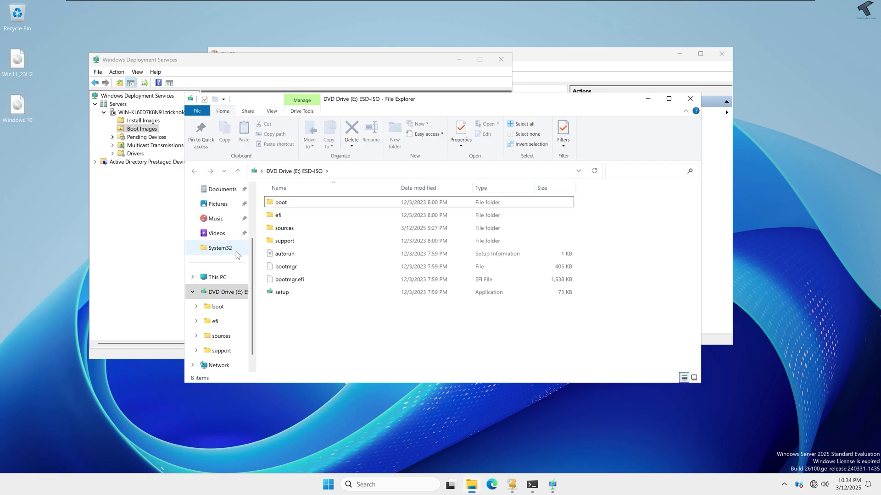
pyautogui.click(216, 277)
pyautogui.moveTo(437, 101); pyautogui.dragTo(592, 97)
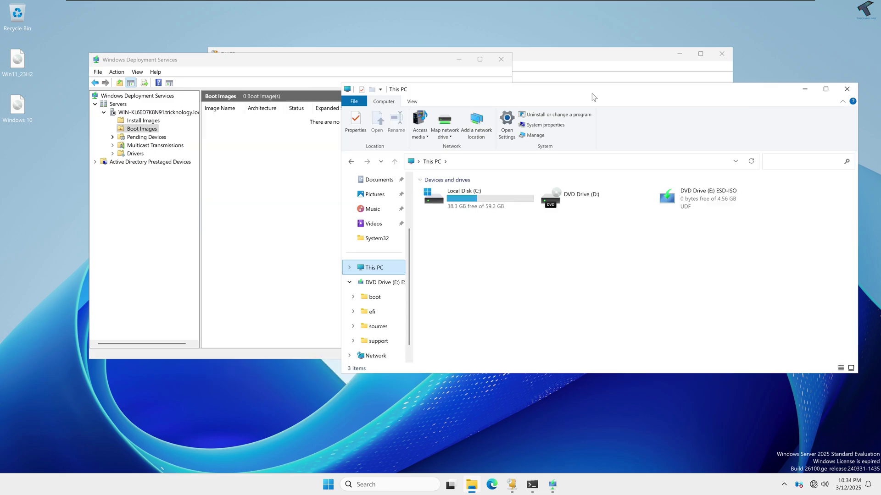
pyautogui.click(687, 208)
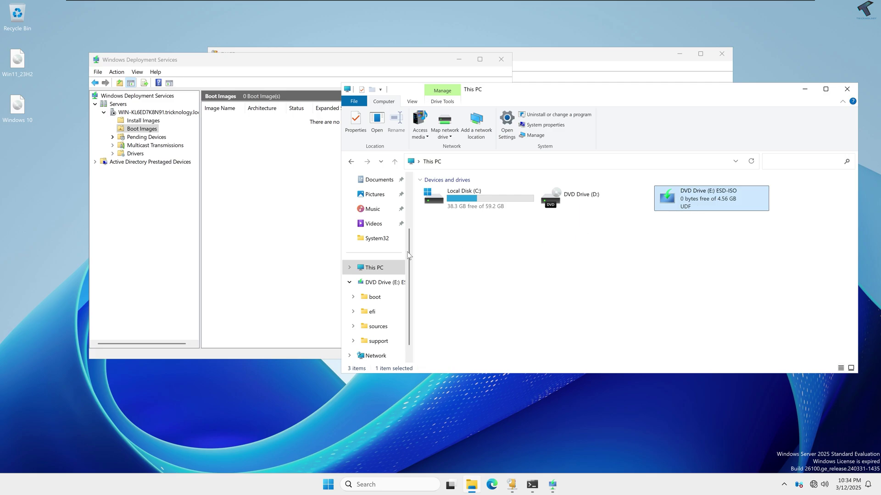
# Step: Start adding a boot image and choose boot.wim from the sources folder of the mounted ESD-ISO drive (E:)
pyautogui.click(144, 131)
pyautogui.rightClick(144, 131)
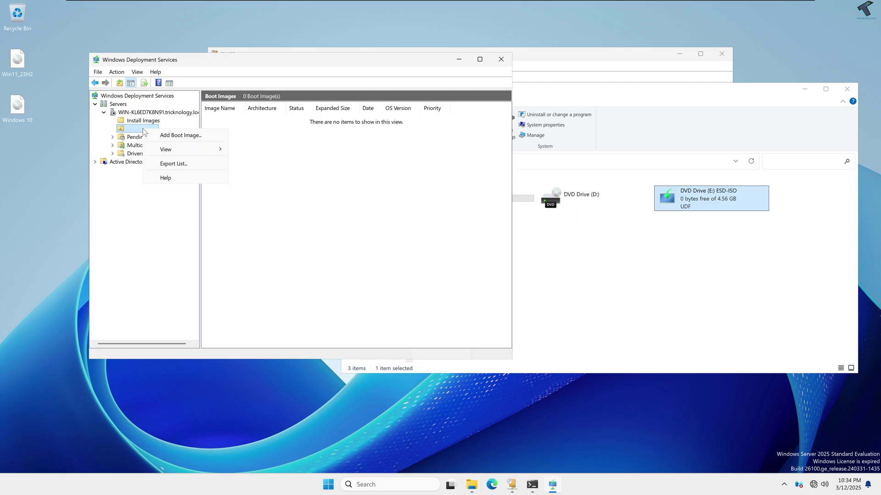
pyautogui.click(179, 139)
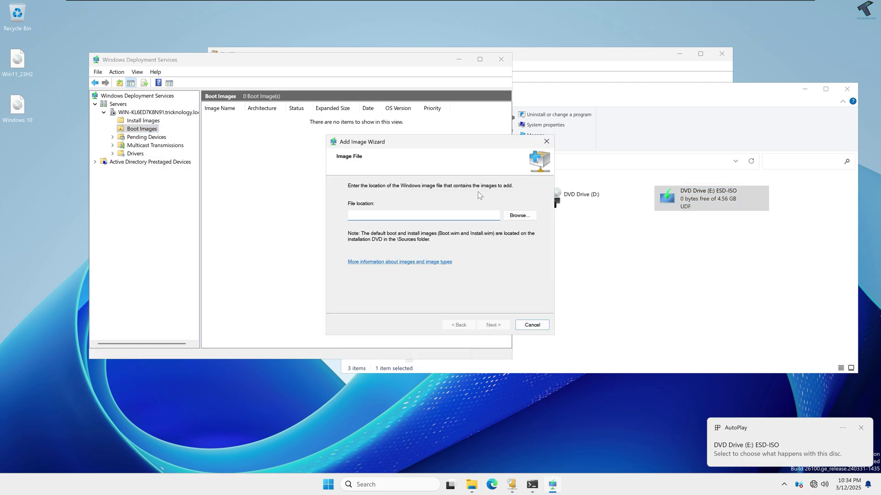
pyautogui.click(534, 217)
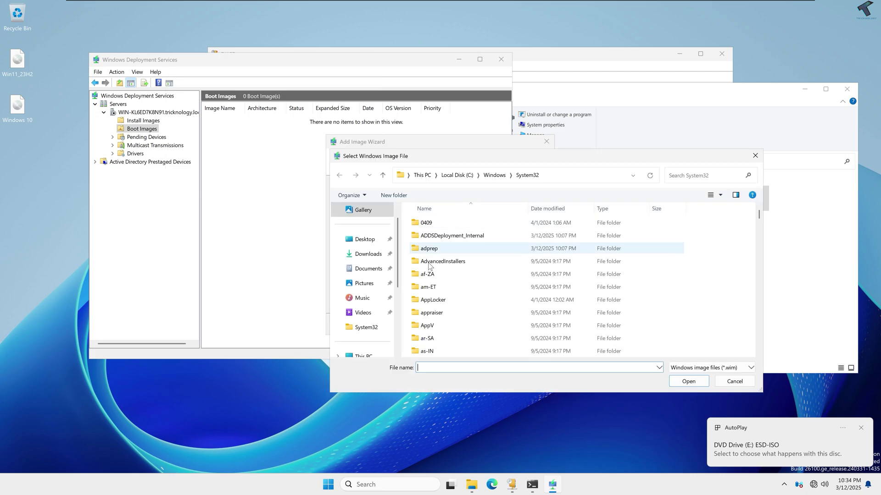
pyautogui.click(364, 239)
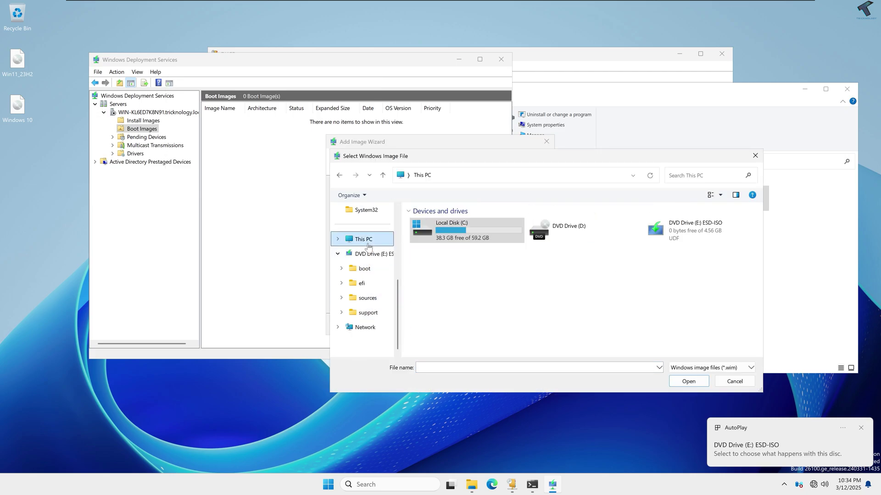
pyautogui.click(673, 237)
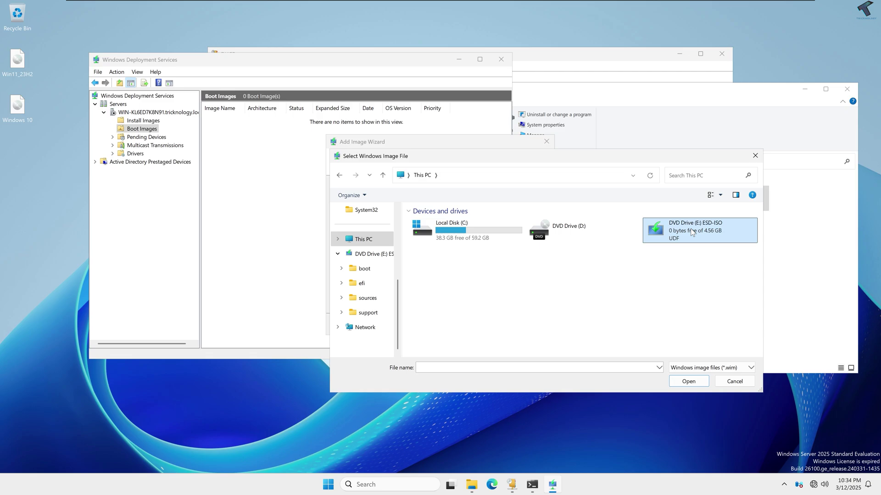
pyautogui.click(689, 383)
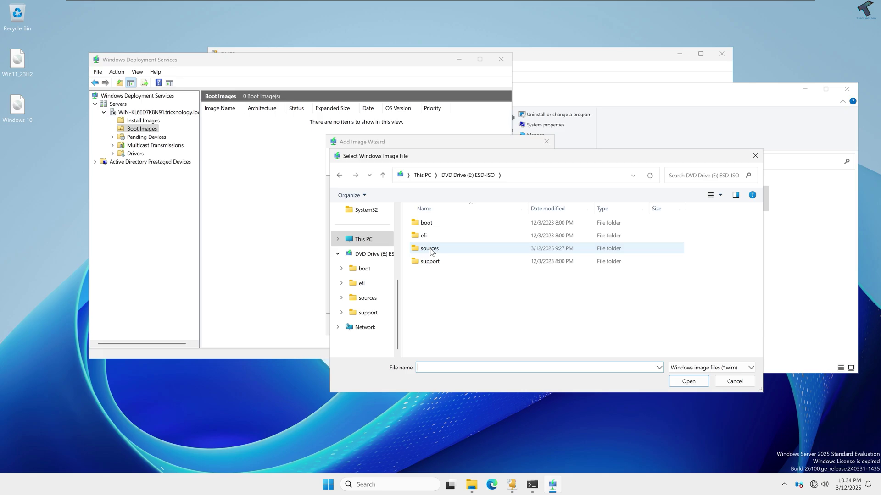
pyautogui.doubleClick(431, 251)
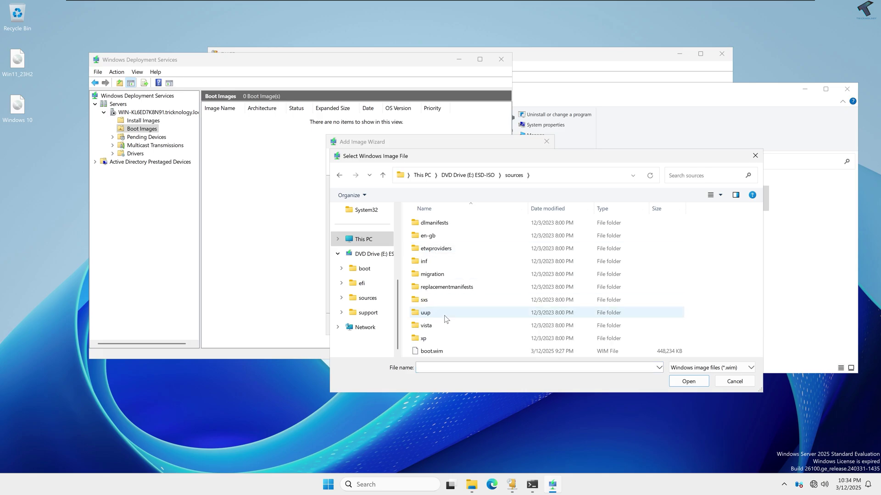
pyautogui.click(435, 352)
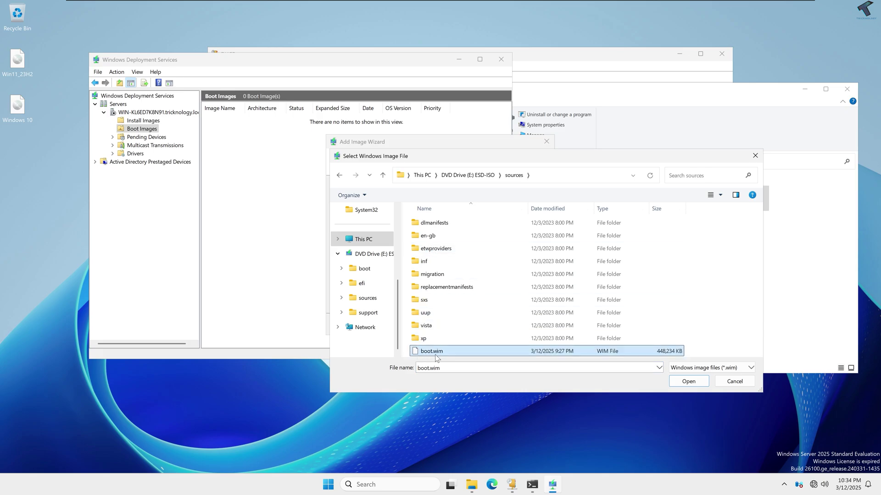
pyautogui.click(697, 383)
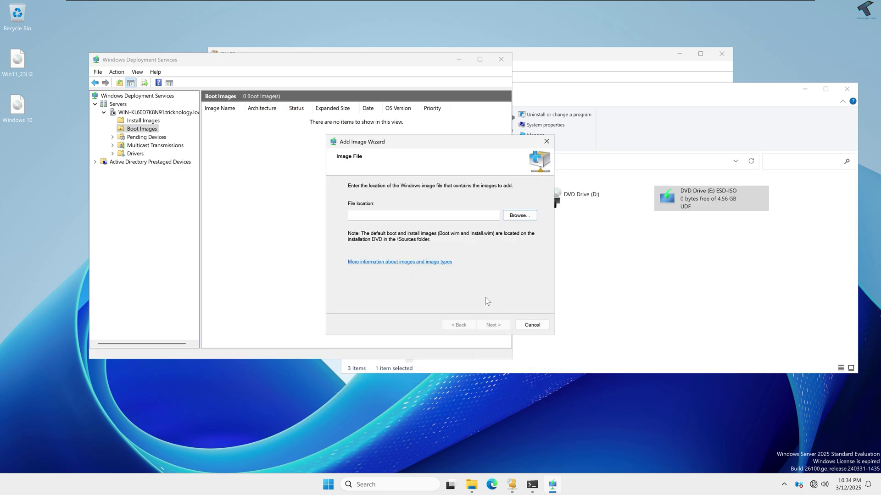
# Step: Name the boot image "Microsoft Windows 11 Setup (x64)", finish adding it, and widen the Image Name column to show the full name
pyautogui.click(491, 325)
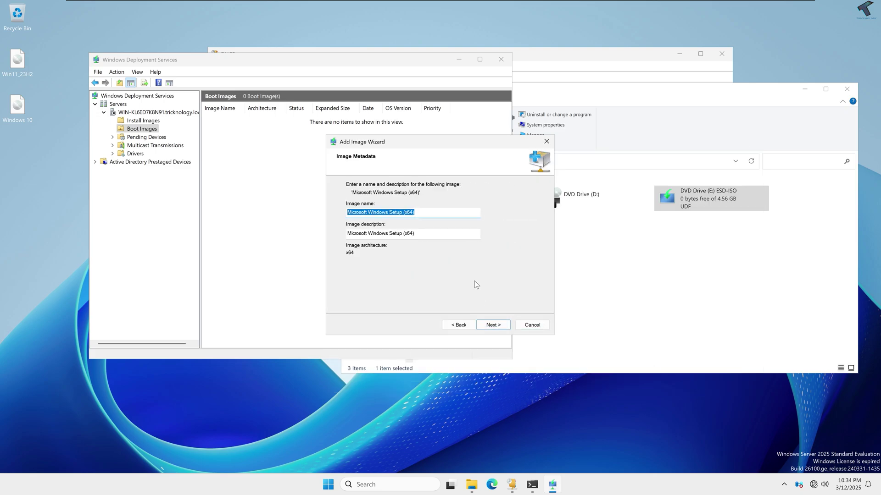
pyautogui.click(386, 213)
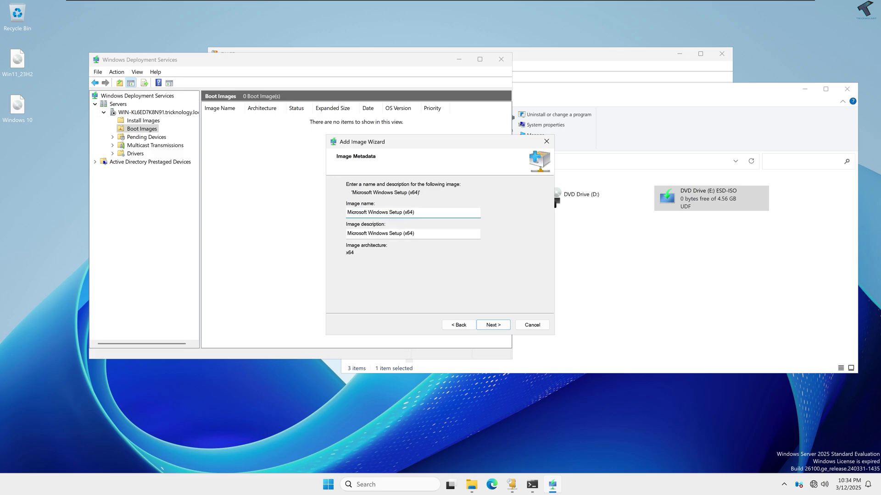
pyautogui.write('22')
pyautogui.write('11')
pyautogui.click(502, 330)
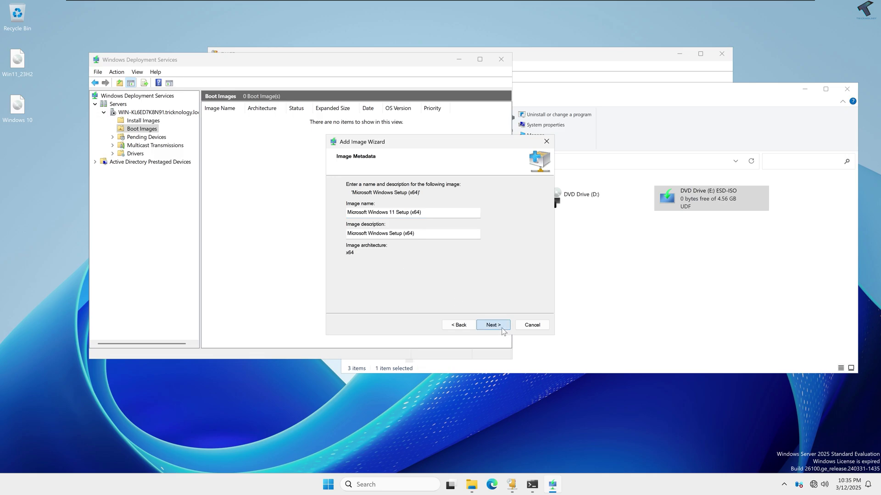
pyautogui.click(502, 330)
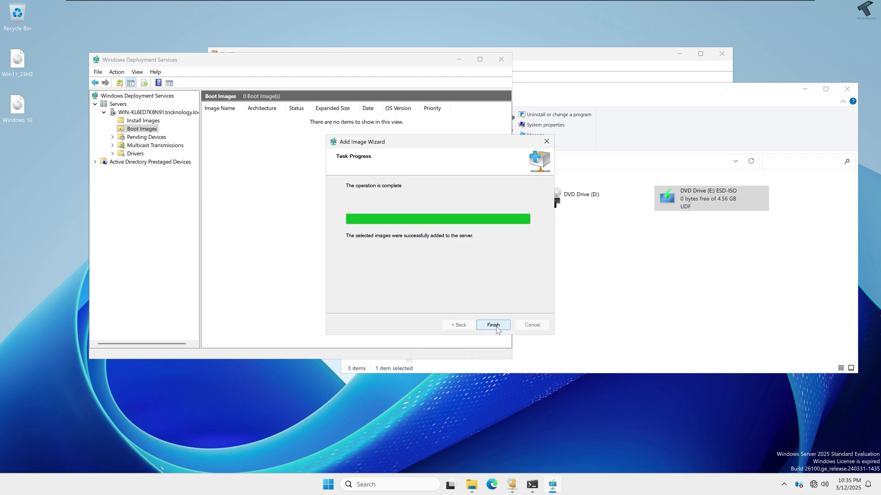
pyautogui.click(494, 325)
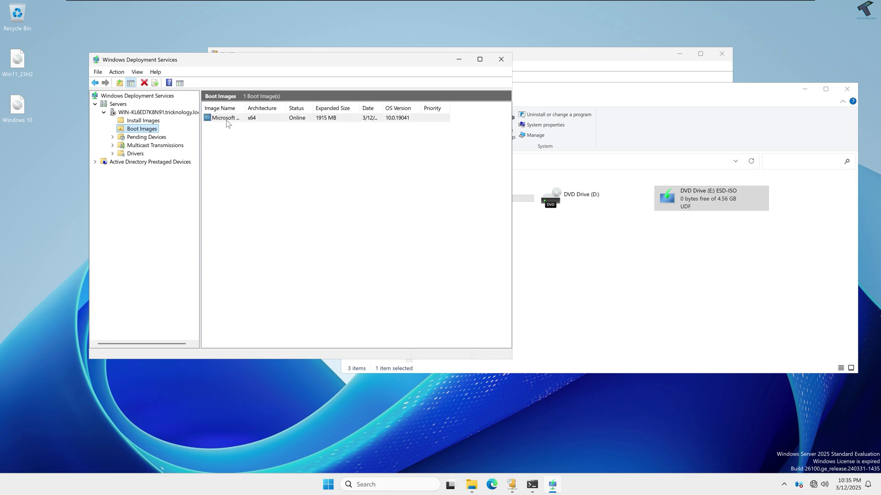
pyautogui.click(226, 119)
pyautogui.doubleClick(245, 108)
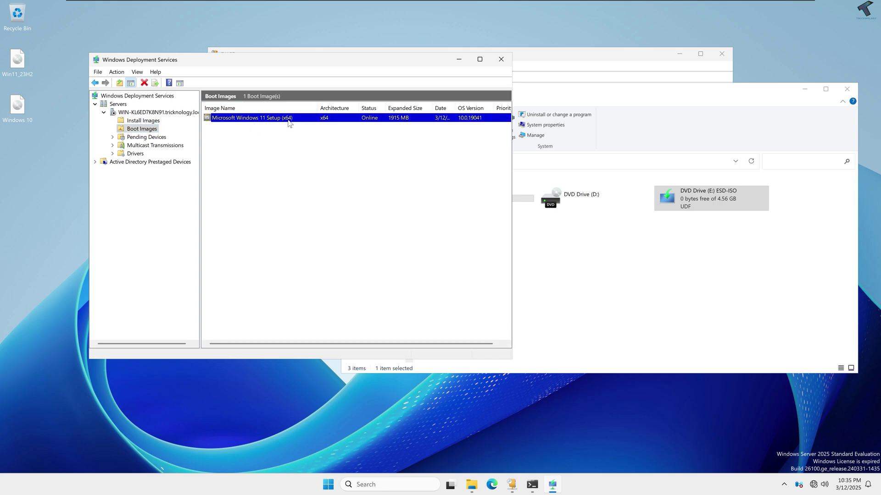
# Step: Eject the mounted ESD-ISO drive and mount the Win11_23H2 ISO from the desktop in its place
pyautogui.click(133, 121)
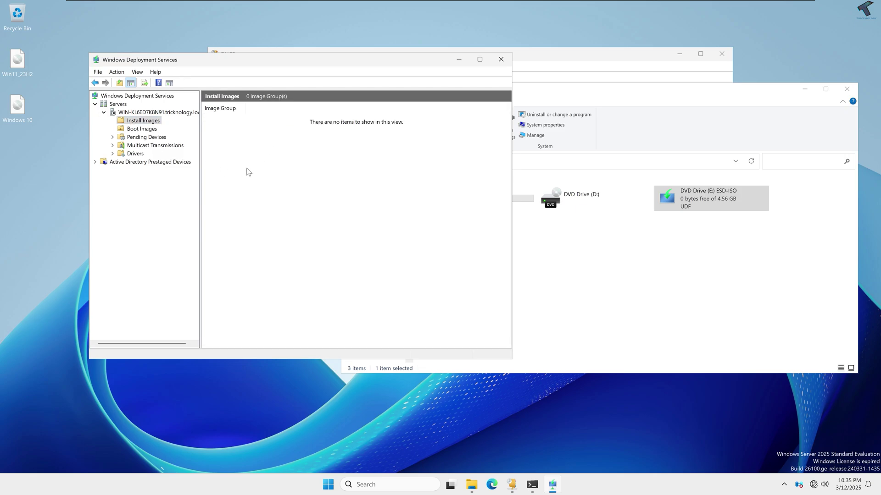
pyautogui.click(575, 255)
pyautogui.click(658, 209)
pyautogui.rightClick(658, 209)
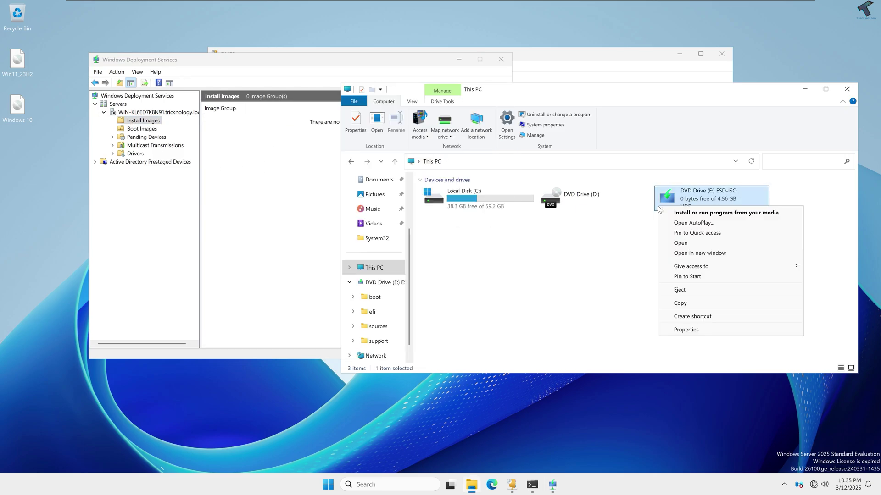
pyautogui.click(684, 289)
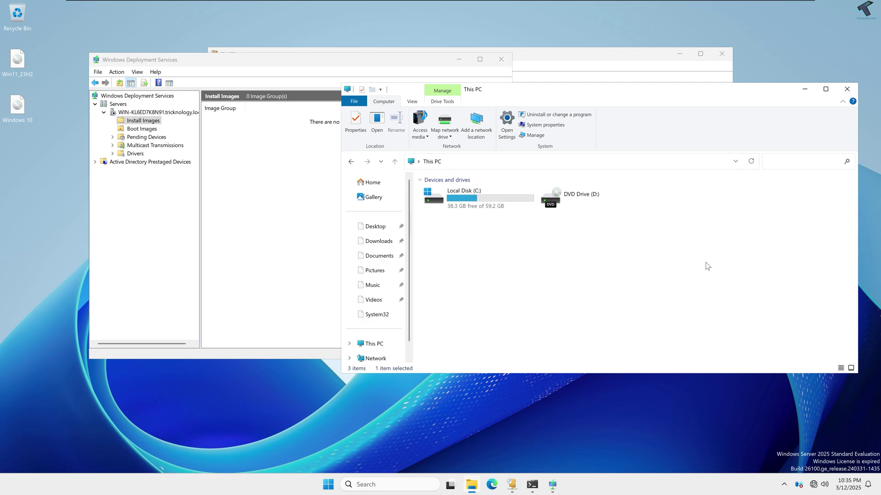
pyautogui.rightClick(20, 60)
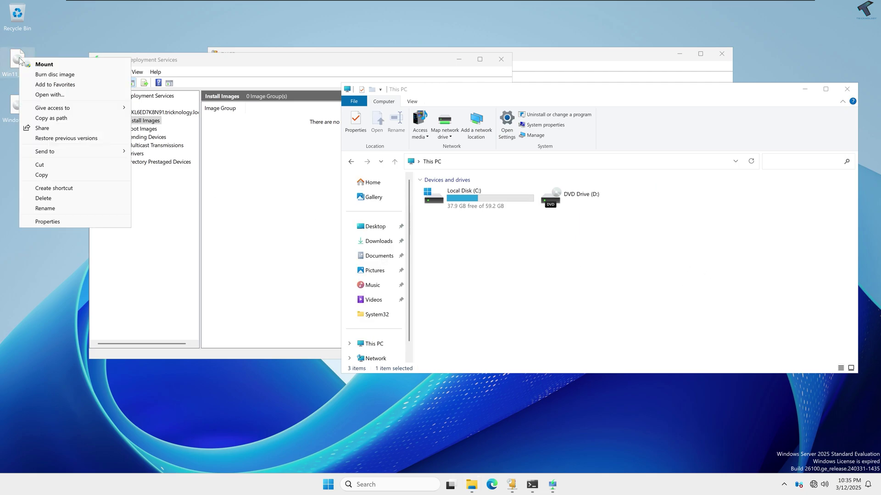
pyautogui.click(38, 67)
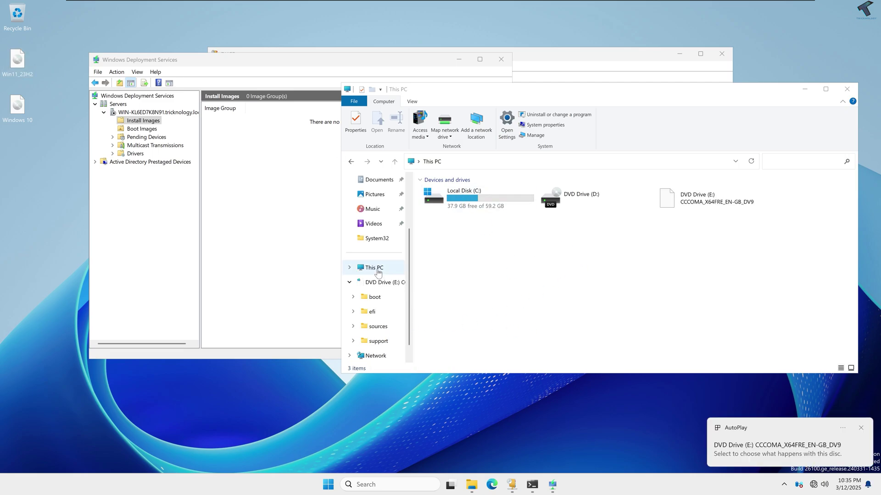
pyautogui.click(377, 272)
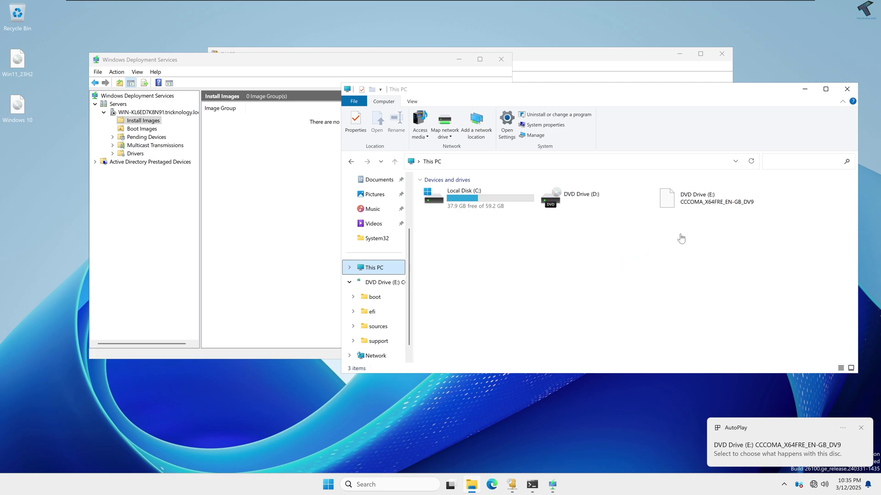
# Step: Open the mounted DVD drive (E:) and create an install image group named "tricknology"
pyautogui.doubleClick(696, 202)
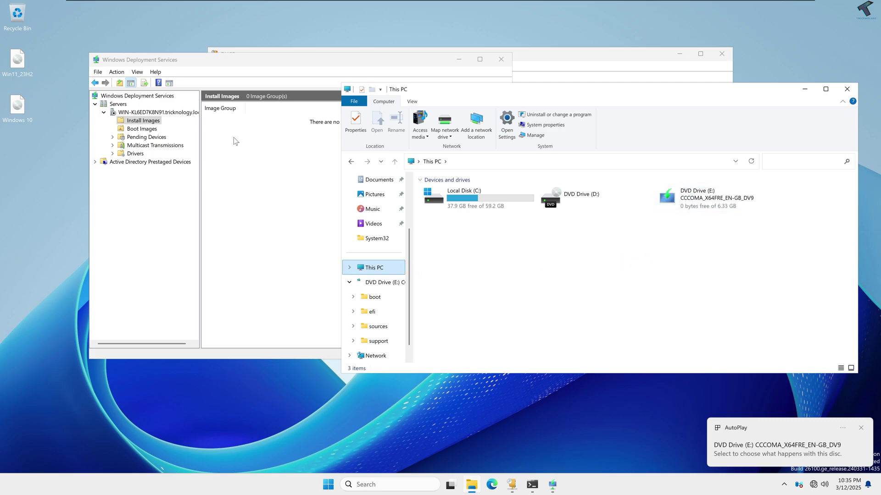
pyautogui.rightClick(144, 124)
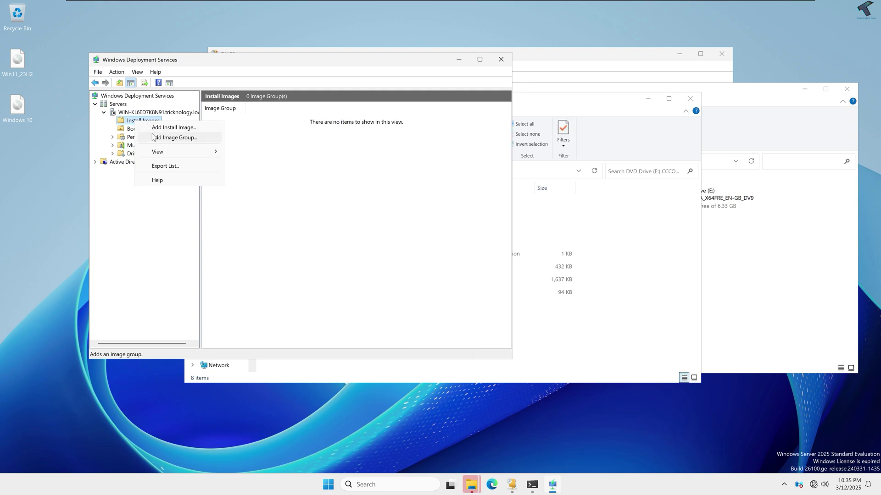
pyautogui.click(178, 138)
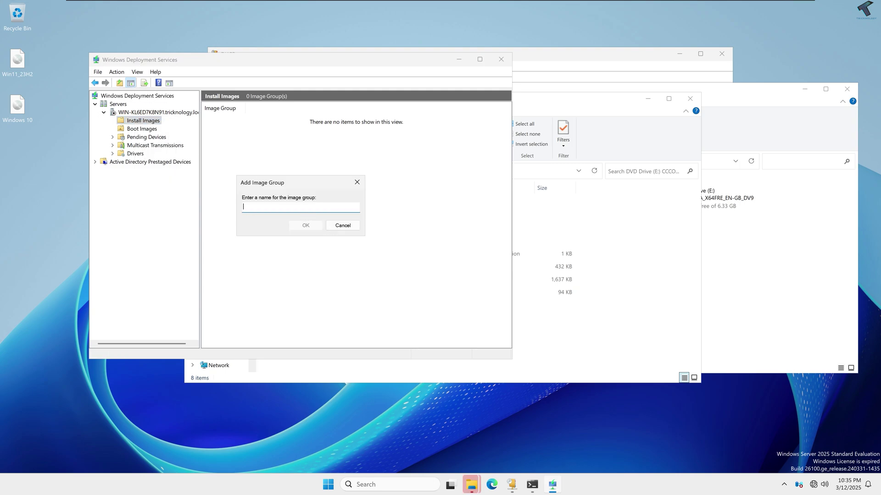
pyautogui.write('tricknology')
pyautogui.press('Return')
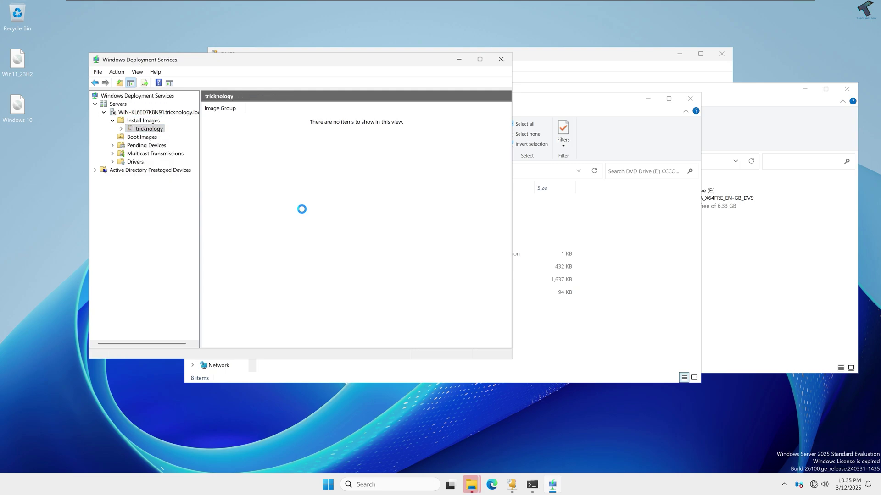
# Step: Start adding an install image to the tricknology group, using install.wim from the sources folder of DVD drive (E:)
pyautogui.rightClick(156, 130)
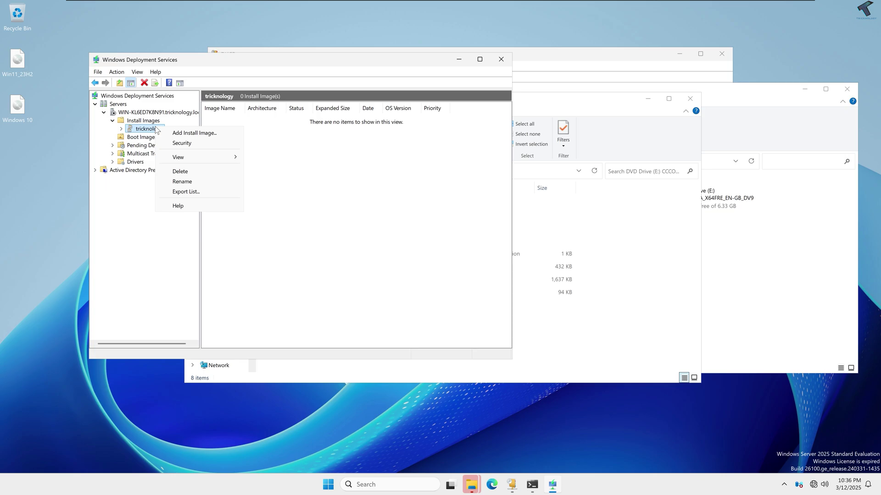
pyautogui.click(196, 134)
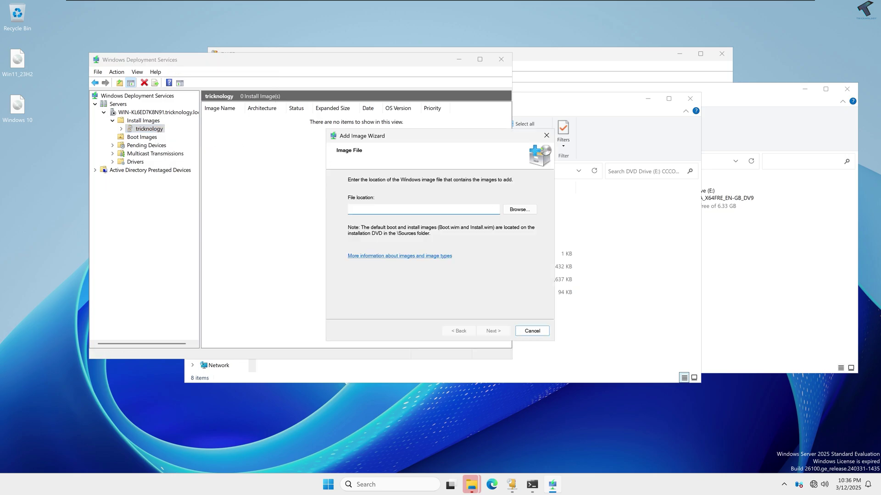
pyautogui.click(520, 210)
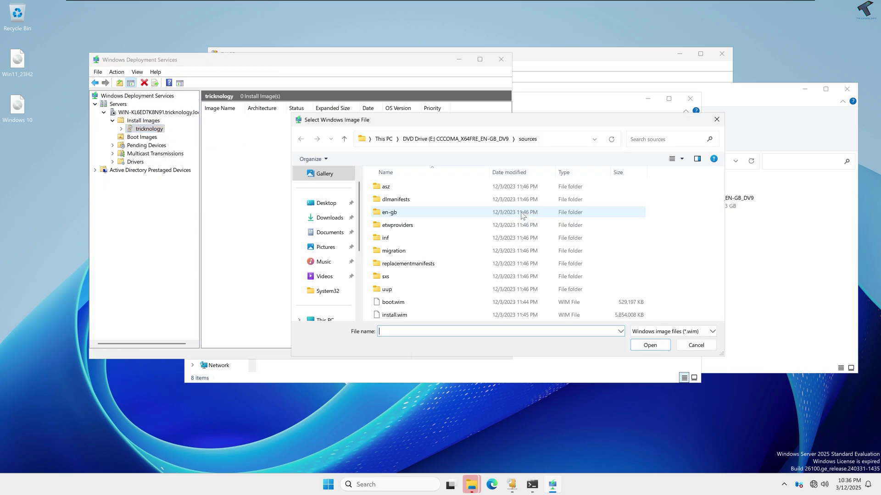
pyautogui.click(325, 319)
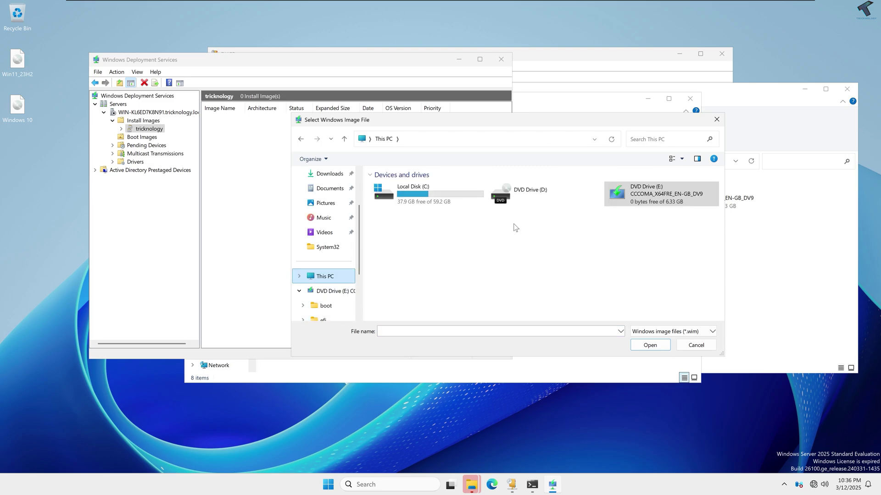
pyautogui.click(656, 348)
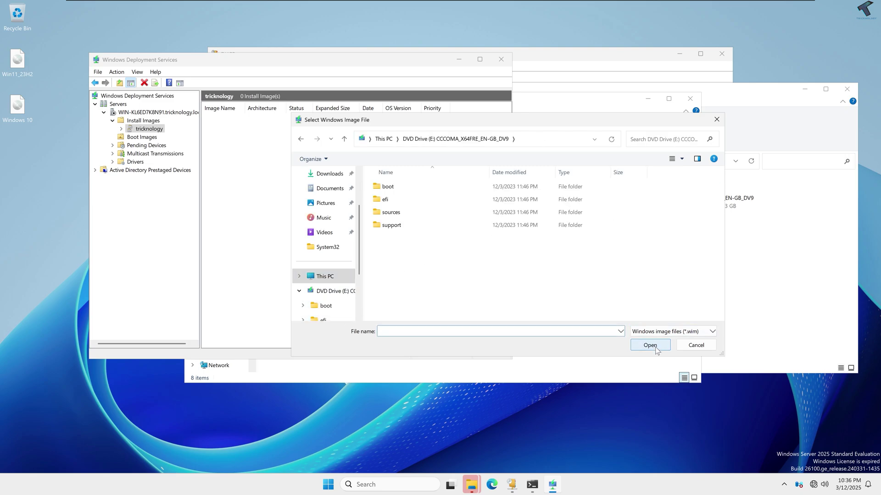
pyautogui.doubleClick(401, 212)
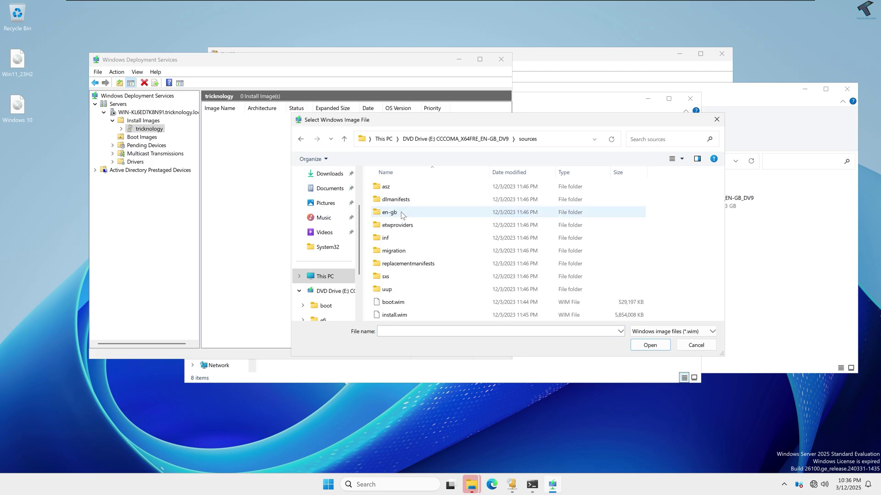
pyautogui.click(394, 316)
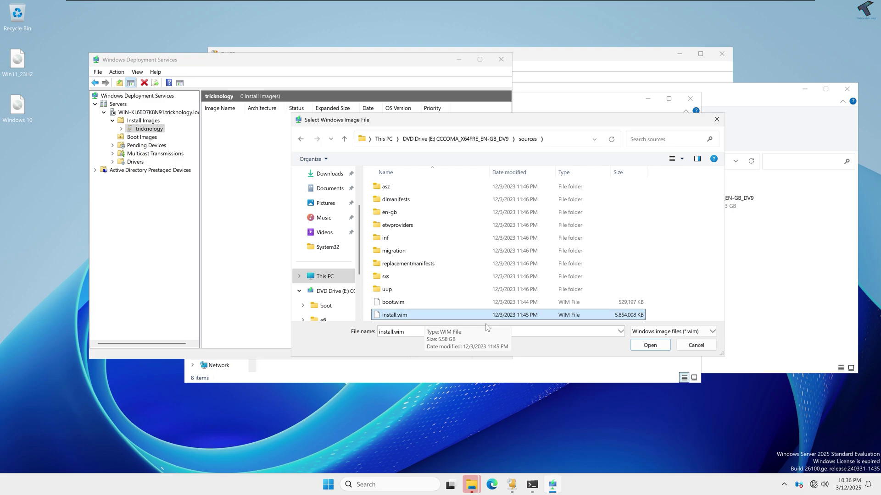
pyautogui.click(650, 344)
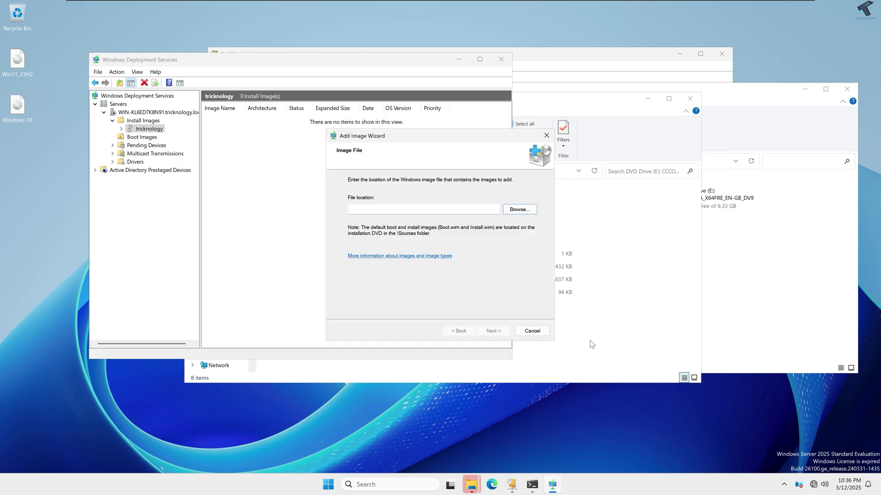
pyautogui.click(490, 330)
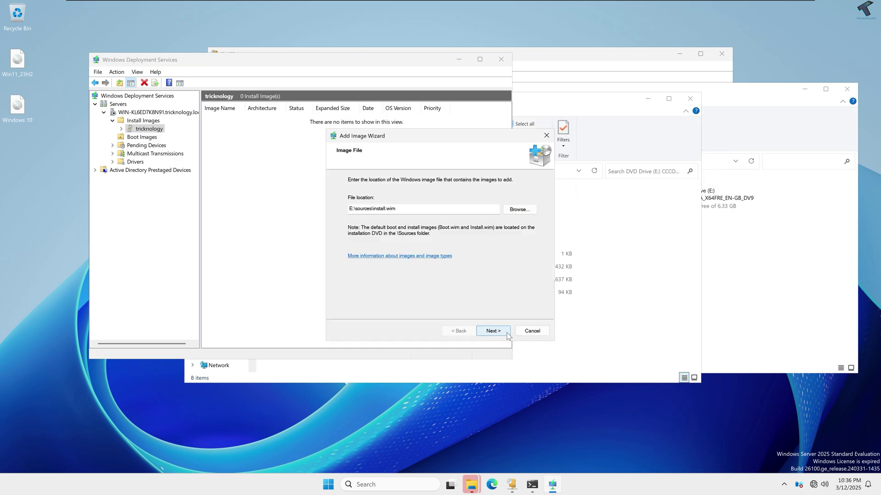
# Step: Deselect every edition except Windows 11 Home and Windows 11 Pro, keep the default names, and finish adding the install images
pyautogui.scroll(-1, 529, 232)
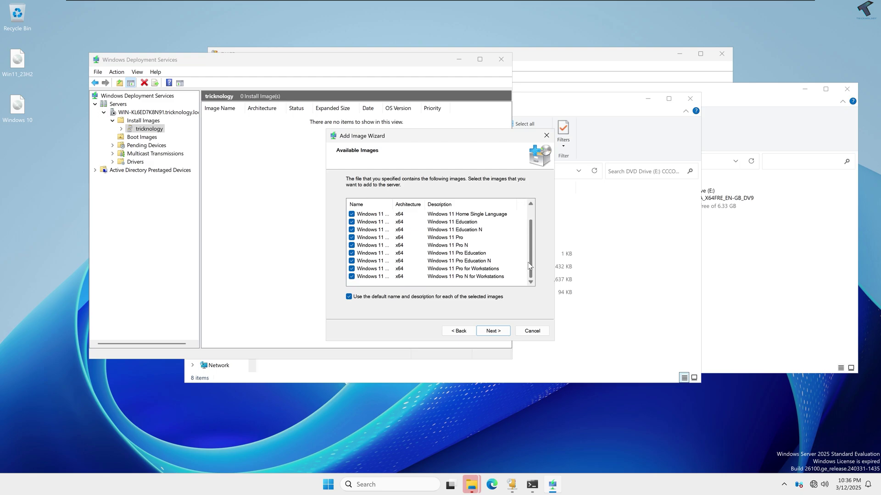
pyautogui.scroll(1, 528, 232)
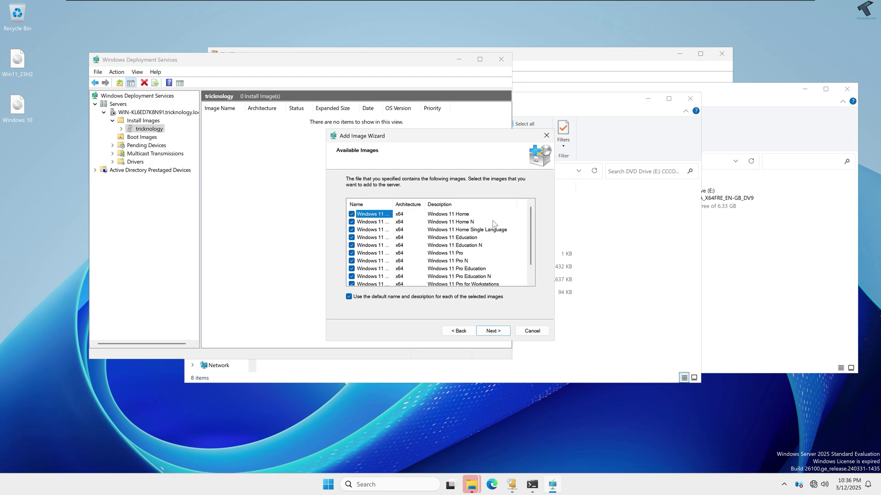
pyautogui.click(351, 230)
pyautogui.click(352, 246)
pyautogui.click(352, 269)
pyautogui.click(352, 276)
pyautogui.scroll(-1, 352, 276)
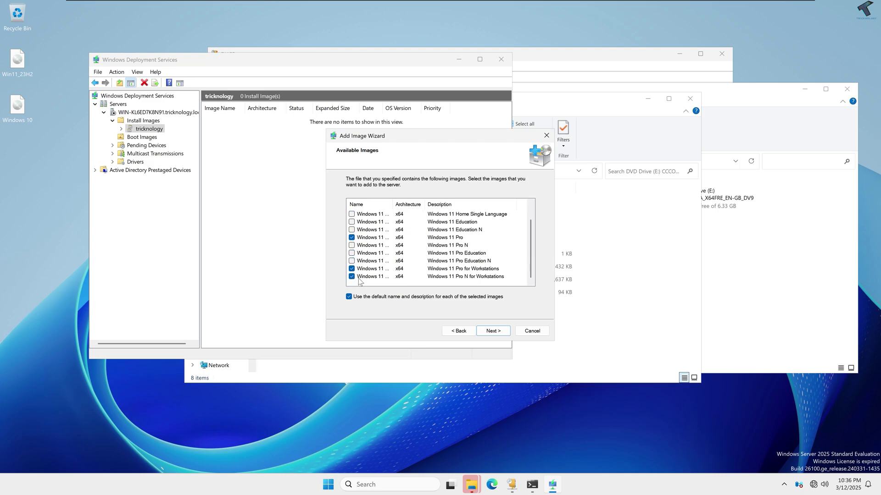
pyautogui.click(352, 268)
pyautogui.click(352, 276)
pyautogui.scroll(1, 367, 266)
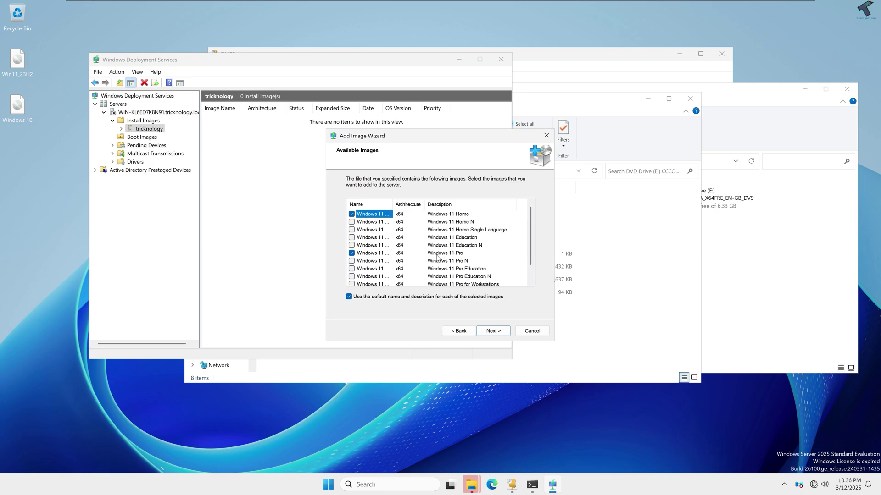
pyautogui.click(458, 256)
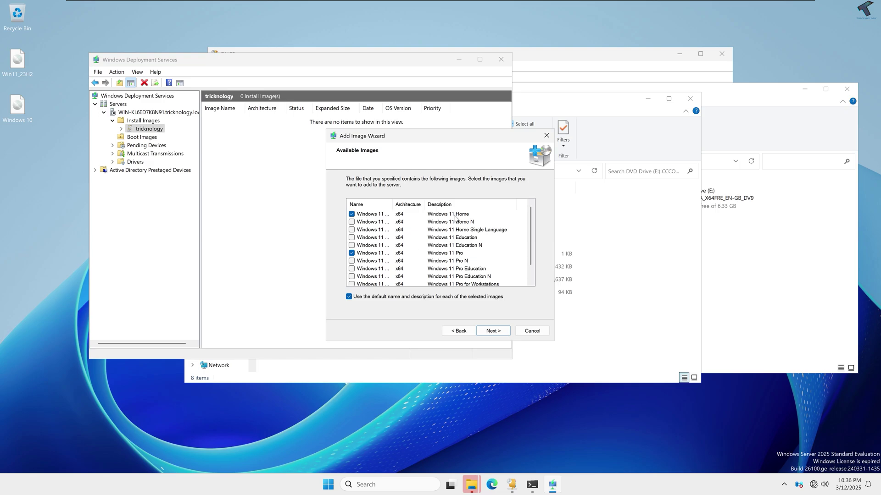
pyautogui.click(500, 331)
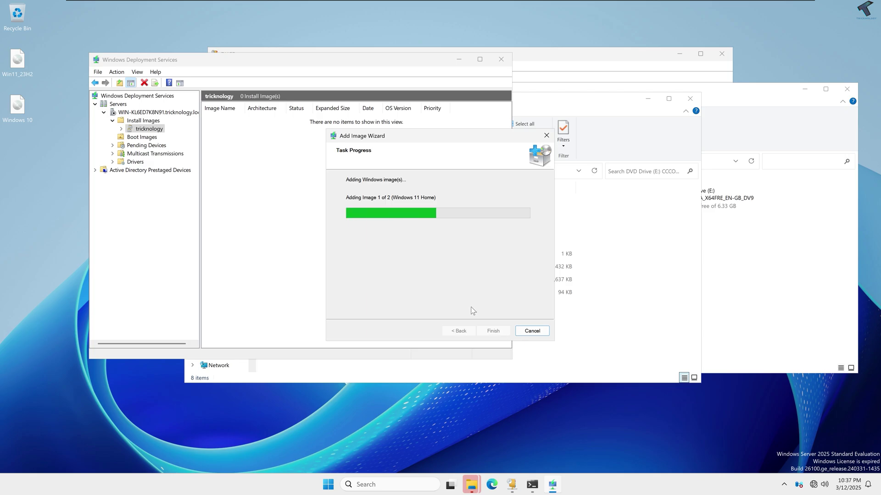
pyautogui.click(493, 331)
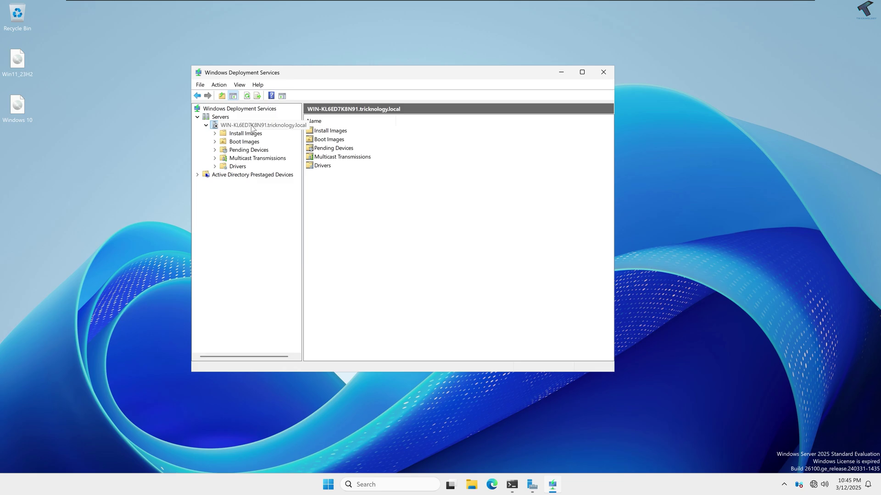
# Step: Open the deployment server's properties and set the PXE response policy to respond to all client computers (known and unknown)
pyautogui.rightClick(251, 128)
pyautogui.click(287, 131)
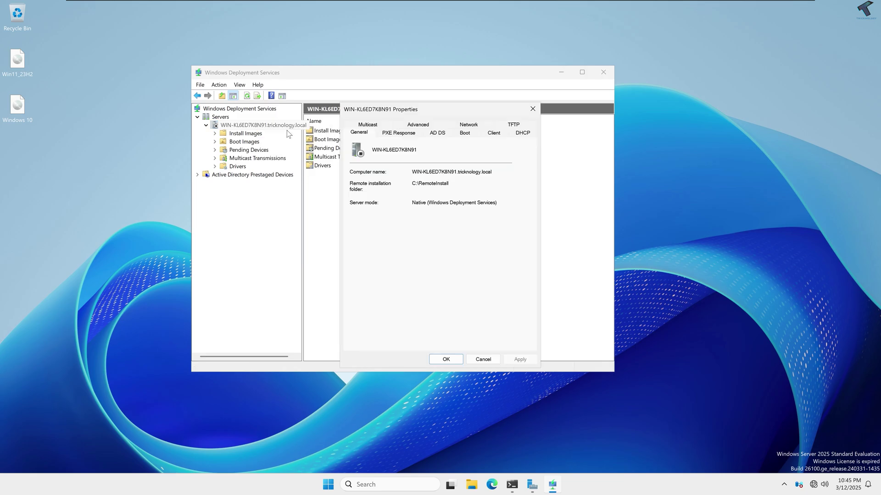
pyautogui.click(391, 134)
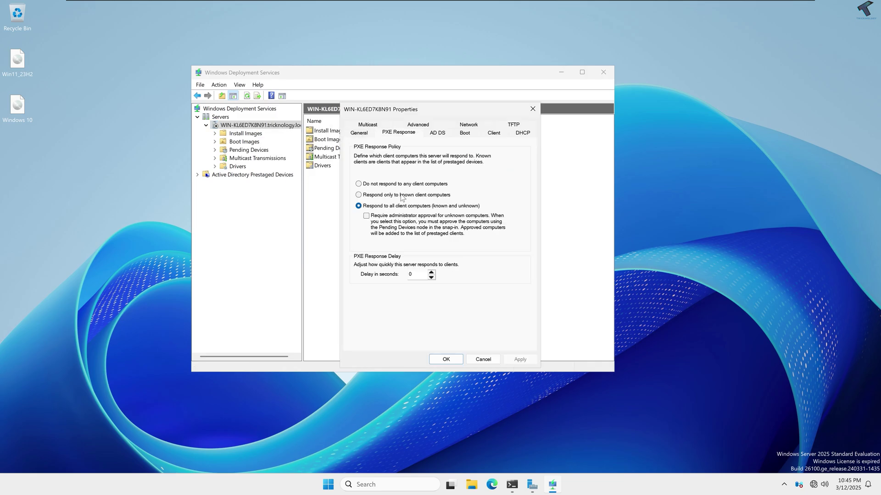
pyautogui.click(358, 195)
pyautogui.click(373, 206)
# Step: Set the PXE boot policy to "Always continue the PXE boot" for both known and unknown clients and apply it
pyautogui.click(464, 134)
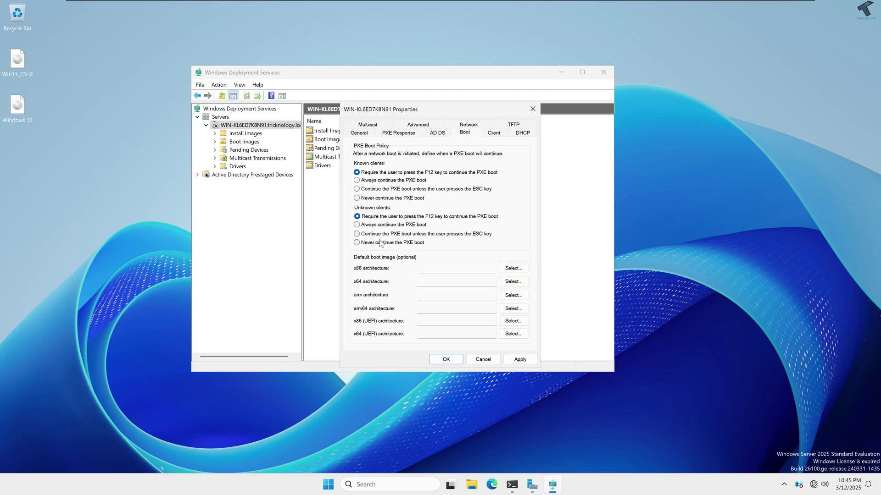
pyautogui.click(370, 181)
pyautogui.click(518, 358)
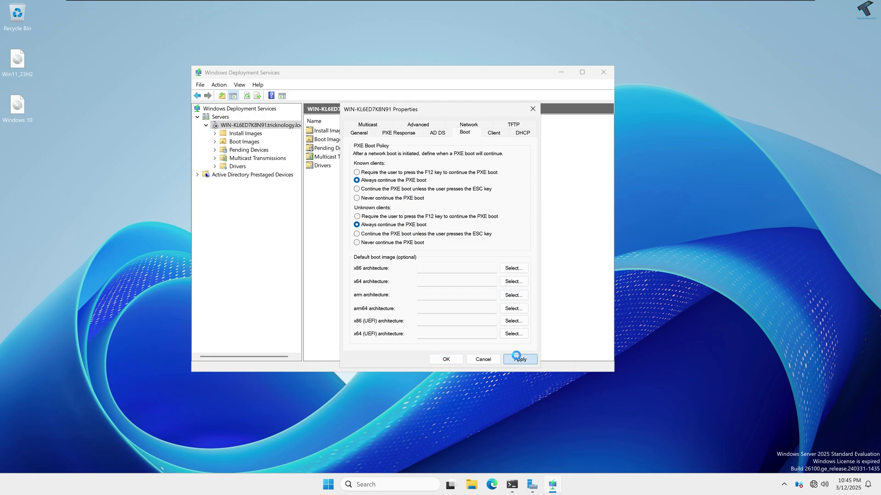
# Step: Review the DHCP options, set clients not to join a domain after installation, and save the server properties
pyautogui.click(523, 133)
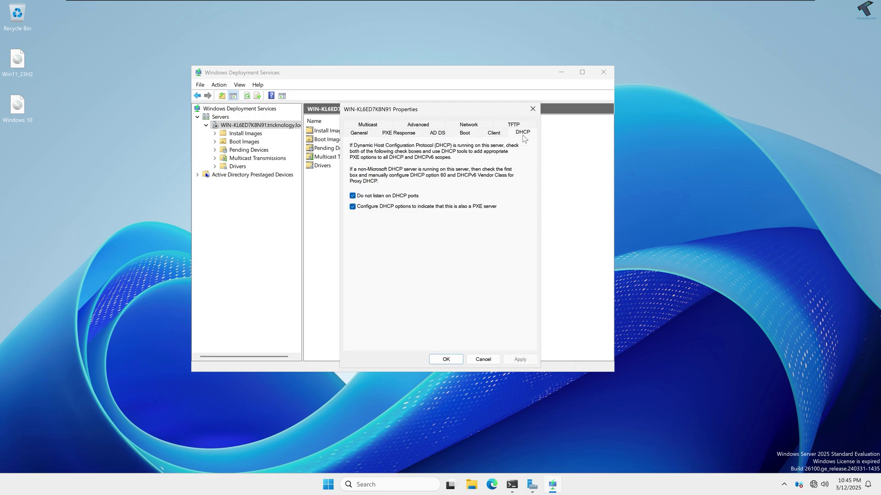
pyautogui.click(496, 133)
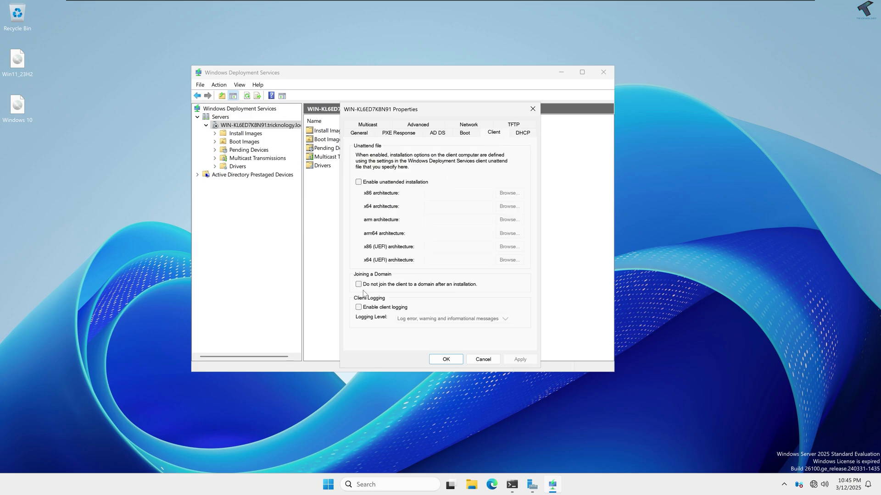
pyautogui.click(358, 284)
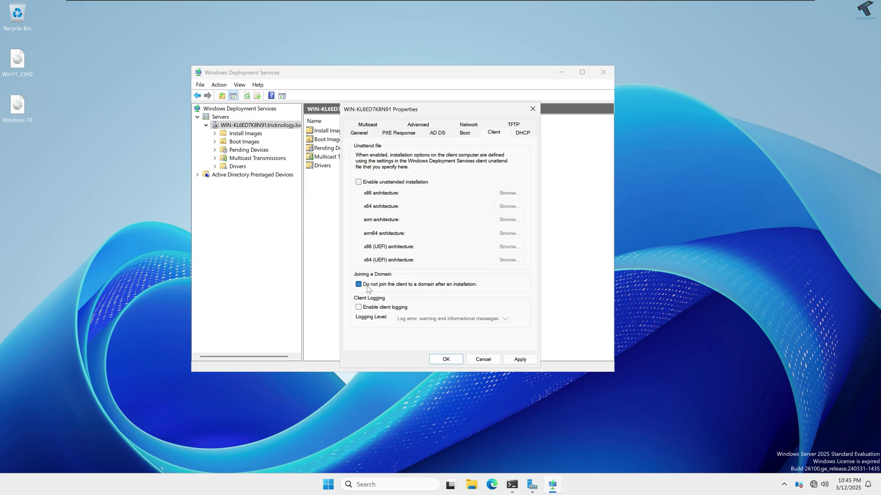
pyautogui.click(520, 359)
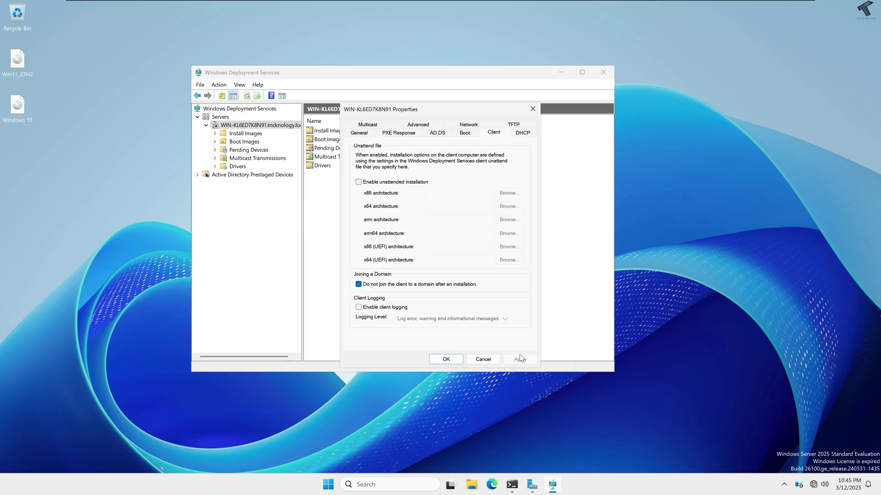
pyautogui.click(446, 359)
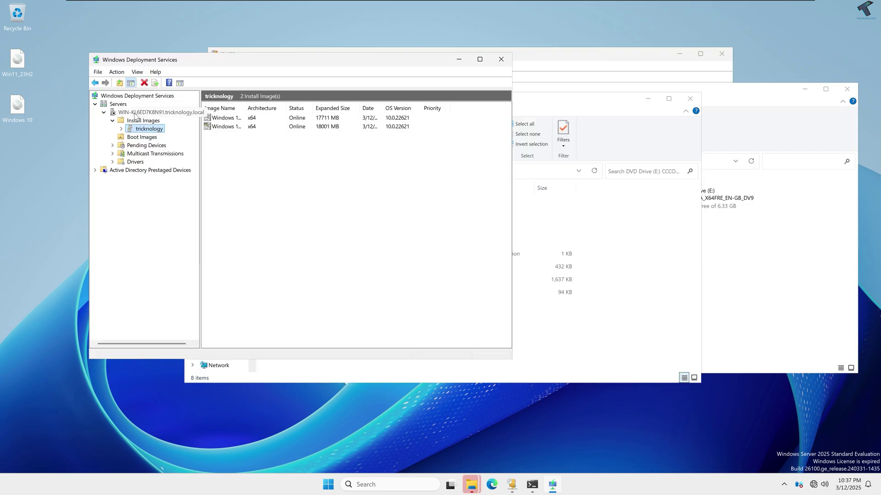
# Step: Start the Windows Deployment Services service on the server and dismiss the completion dialog
pyautogui.click(134, 113)
pyautogui.rightClick(132, 114)
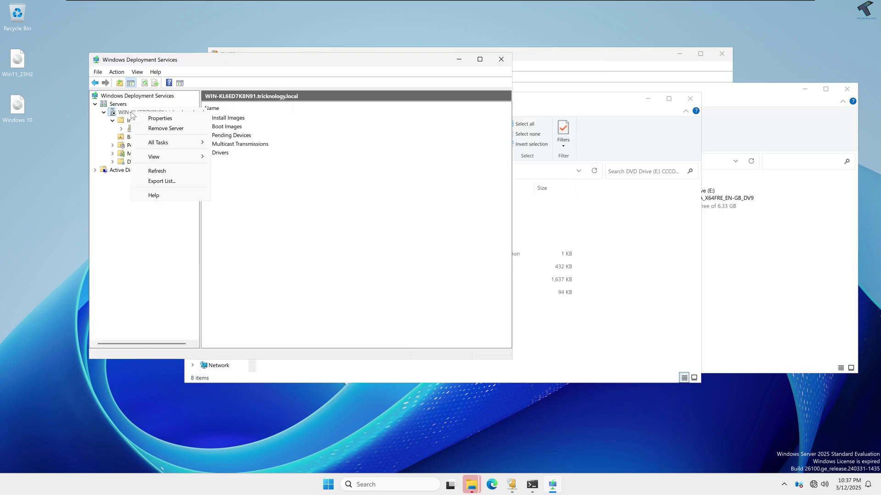
pyautogui.moveTo(152, 143)
pyautogui.click(240, 143)
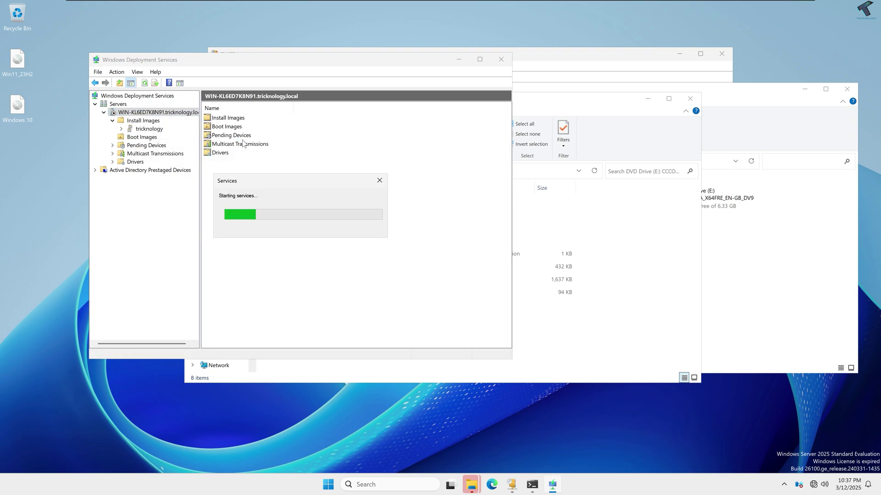
pyautogui.click(359, 233)
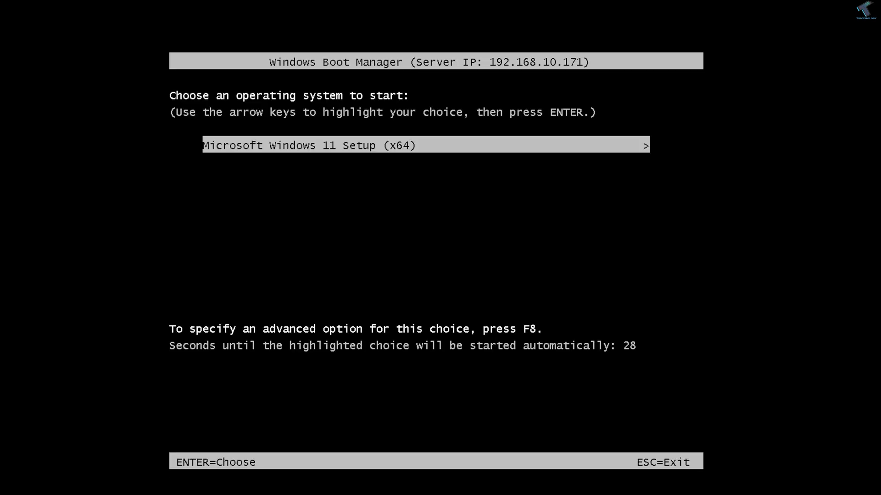
# Step: On the network-booted client, start Microsoft Windows 11 Setup (x64) and continue with the English (United States) locale and US keyboard
pyautogui.press('Return')
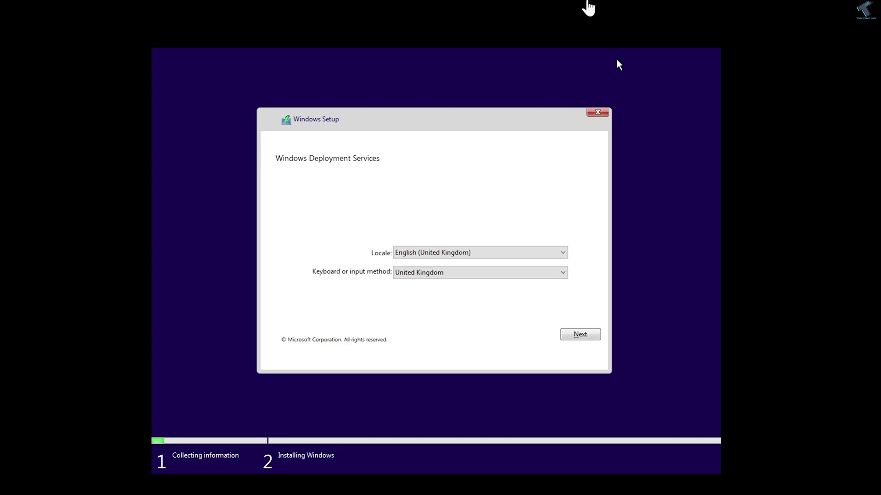
pyautogui.click(479, 253)
pyautogui.press('Escape')
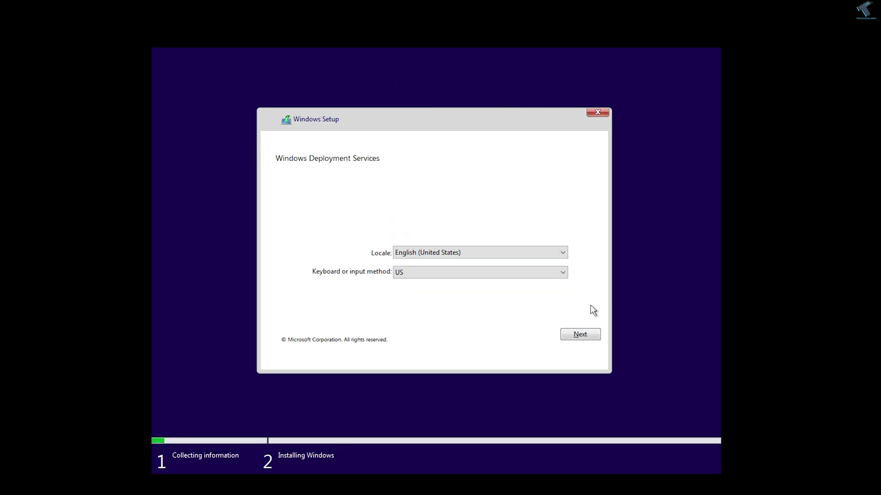
pyautogui.click(572, 338)
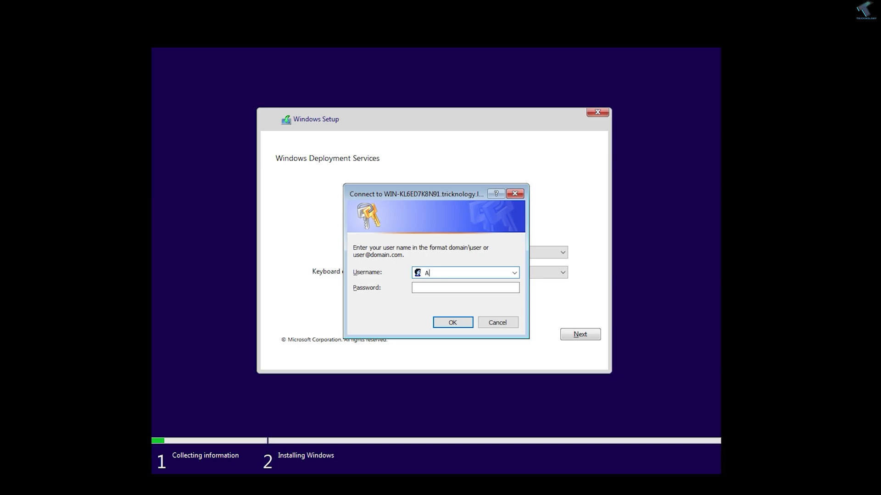
# Step: Enter Administrator as the client's deployment username, and look up the domain name in Active Directory Domains and Trusts on the server
pyautogui.write('trator')
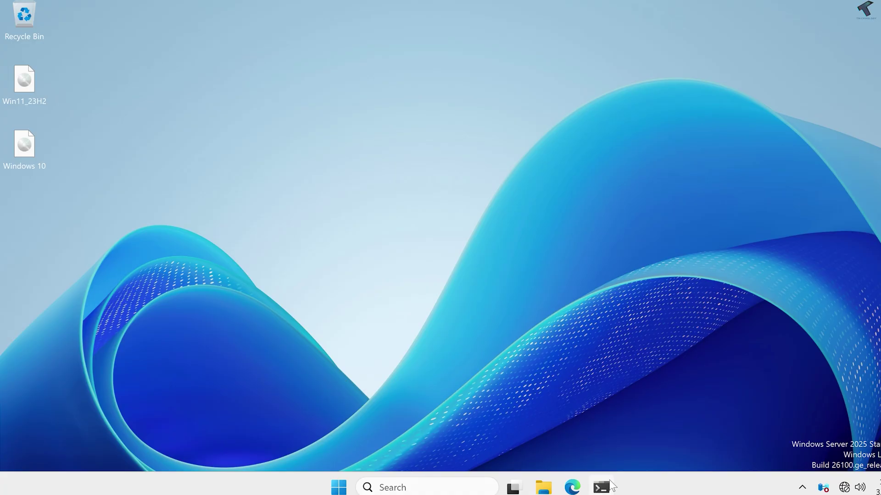
pyautogui.click(611, 484)
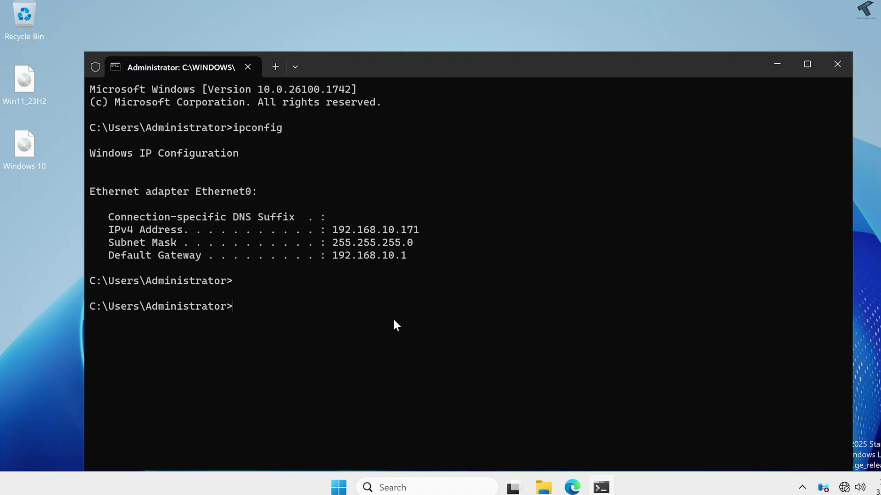
pyautogui.write('ain')
pyautogui.hotkey('ctrl', 'c')
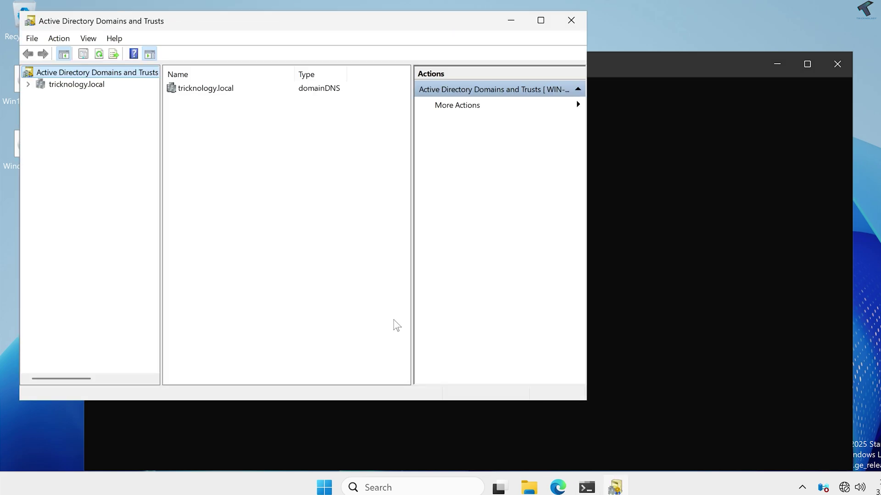
pyautogui.click(194, 89)
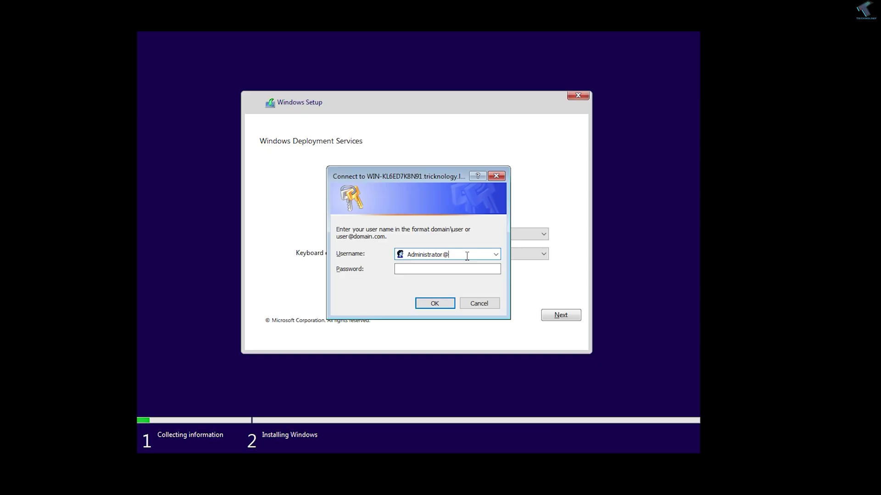
# Step: On the client, complete the username with the domain tricknology.local, enter the account password, and connect to the deployment server
pyautogui.write('T')
pyautogui.write('t')
pyautogui.write('ricknology.c')
pyautogui.write('ocal')
pyautogui.press('Tab')
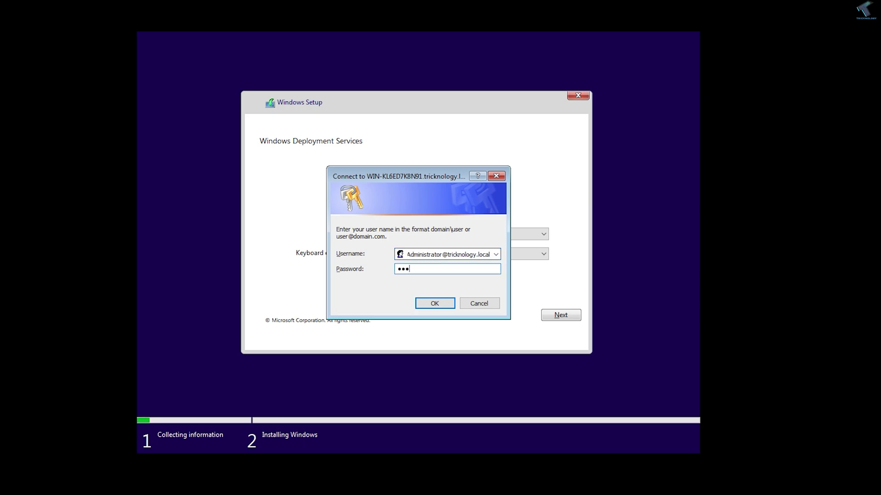
pyautogui.write('••••••••')
pyautogui.click(420, 304)
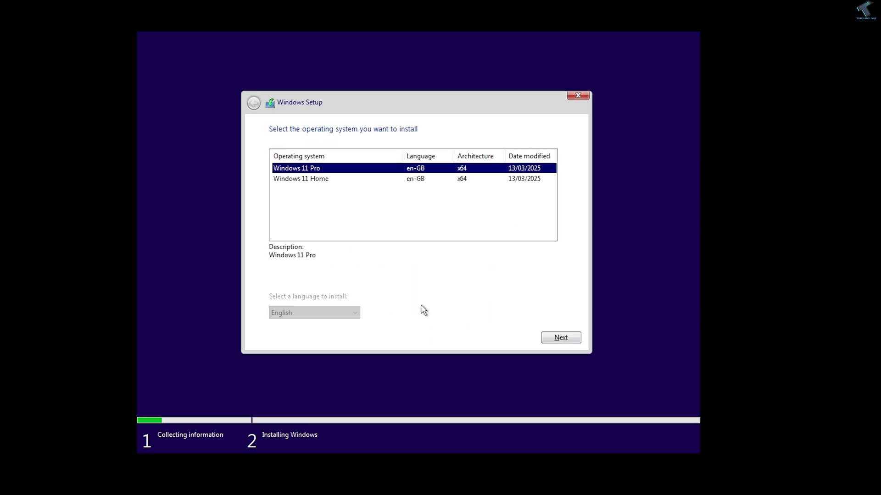
# Step: Choose Windows 11 Pro as the operating system to install and continue
pyautogui.click(342, 178)
pyautogui.click(337, 168)
pyautogui.click(330, 179)
pyautogui.click(325, 168)
pyautogui.click(573, 338)
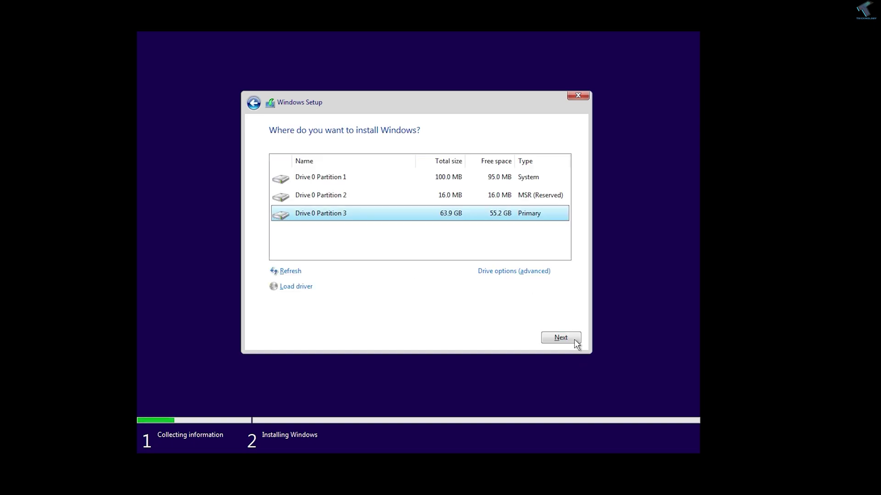
# Step: Choose Drive 0 Partition 3, the primary partition, as the Windows installation location and continue the setup
pyautogui.click(576, 339)
pyautogui.click(539, 287)
pyautogui.press('Up')
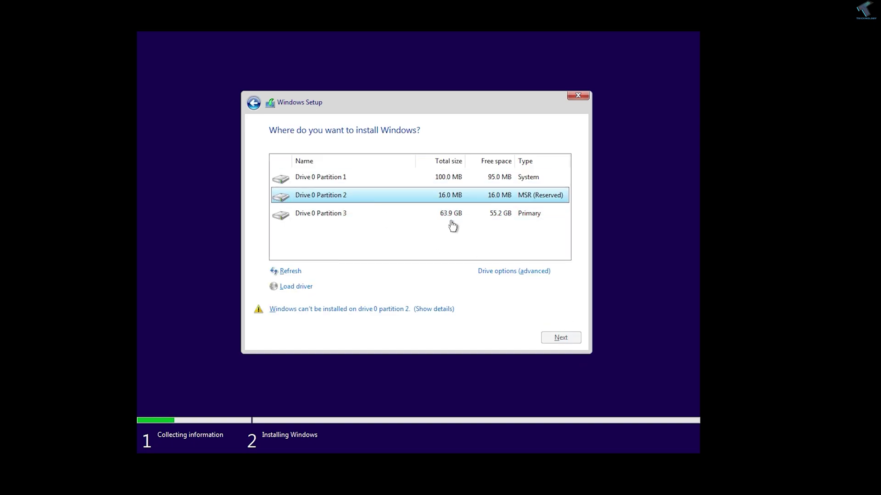
pyautogui.click(452, 217)
pyautogui.click(561, 338)
pyautogui.click(490, 288)
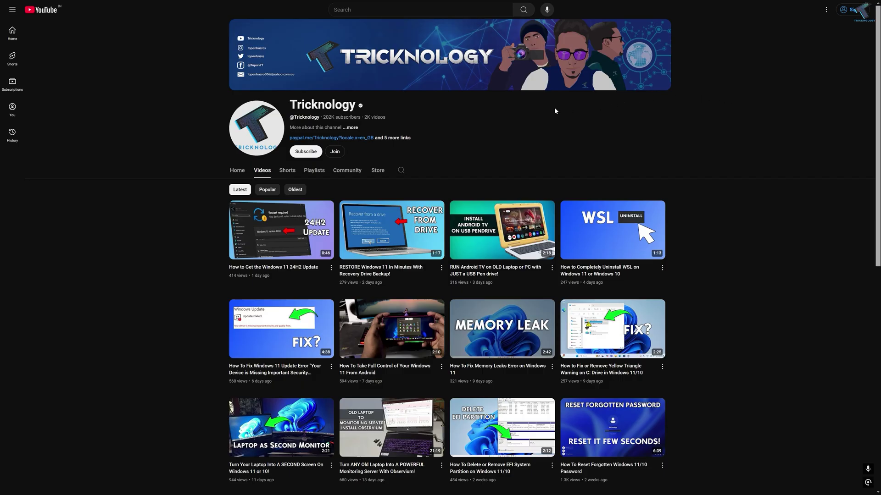
pyautogui.scroll(-3, 320, 133)
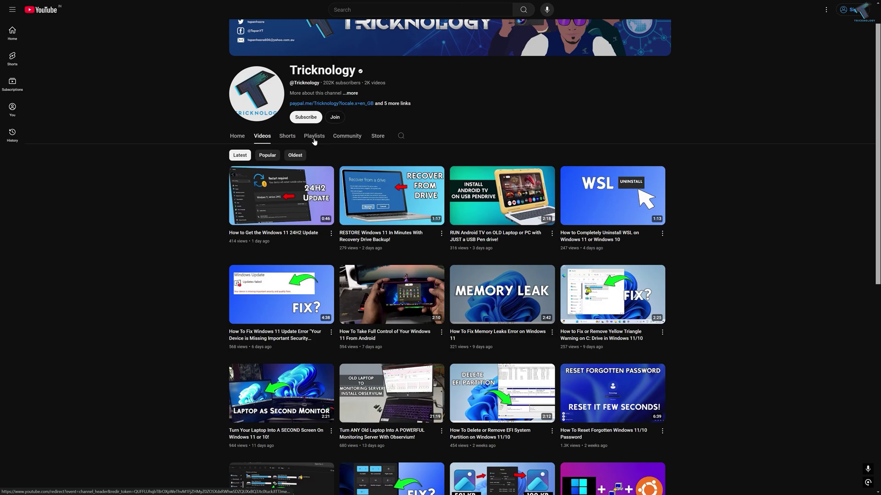
pyautogui.scroll(-4, 315, 142)
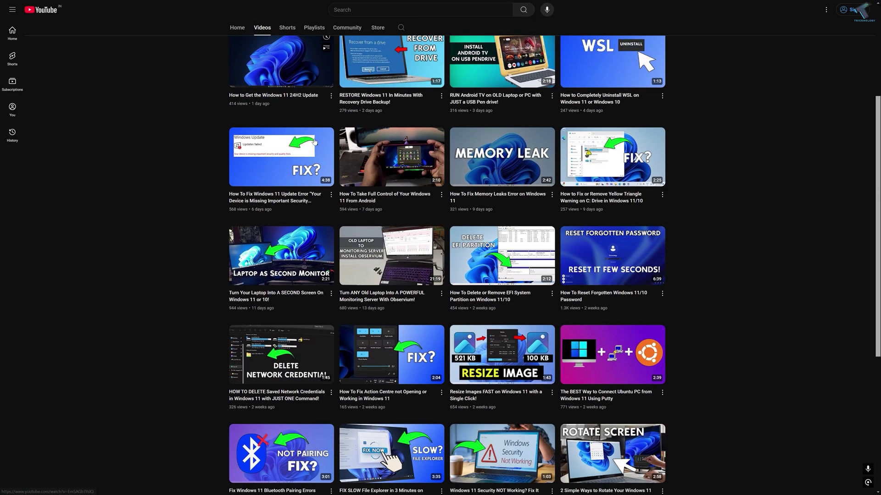
pyautogui.scroll(-6, 194, 134)
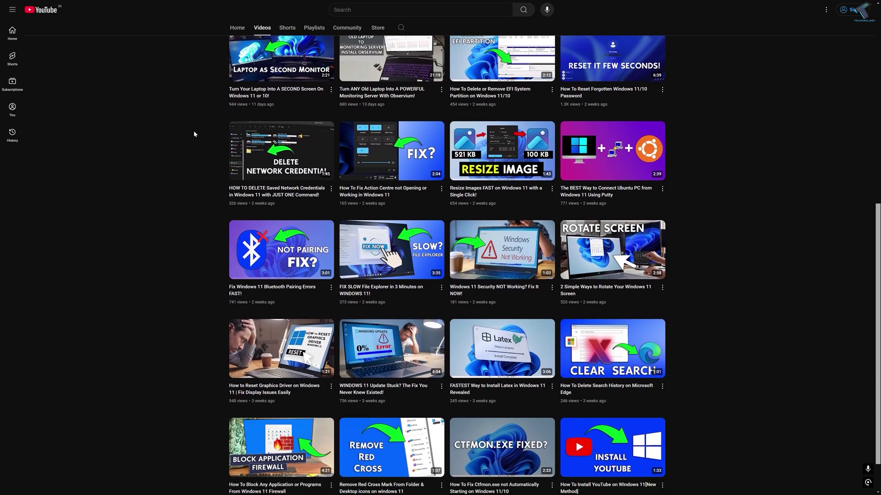
pyautogui.scroll(-8, 194, 134)
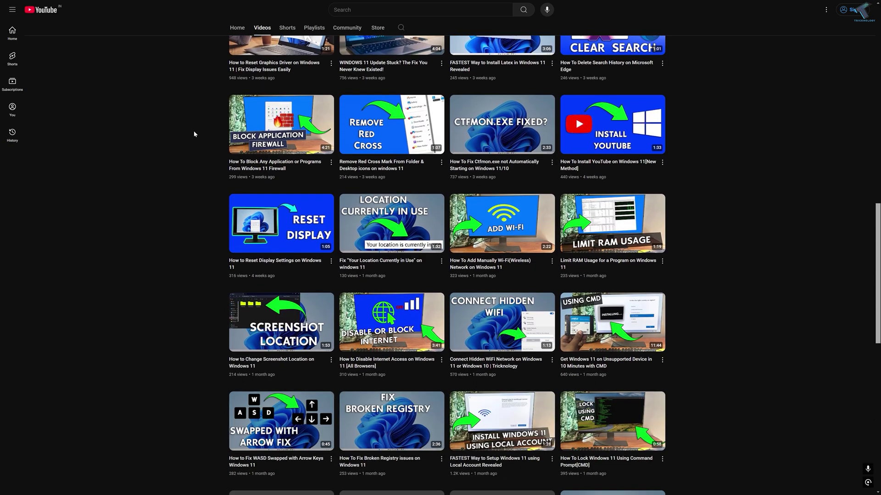
pyautogui.scroll(-5, 194, 134)
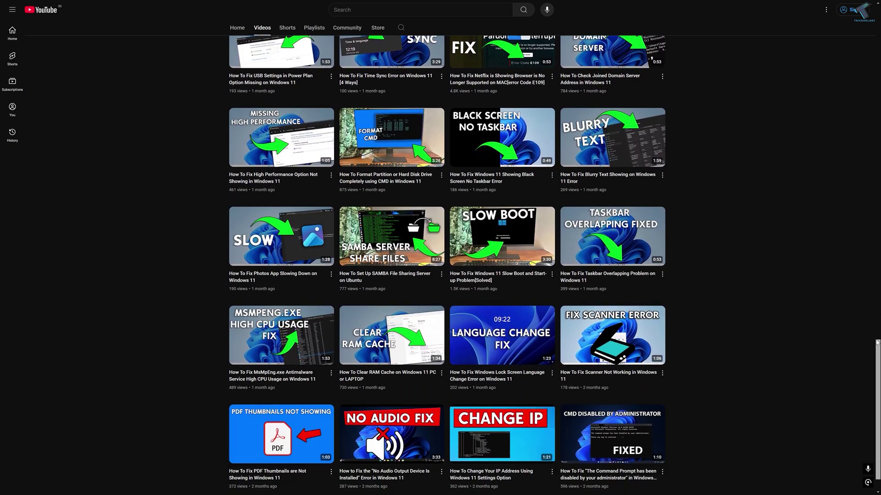
pyautogui.moveTo(877, 342); pyautogui.dragTo(863, 52)
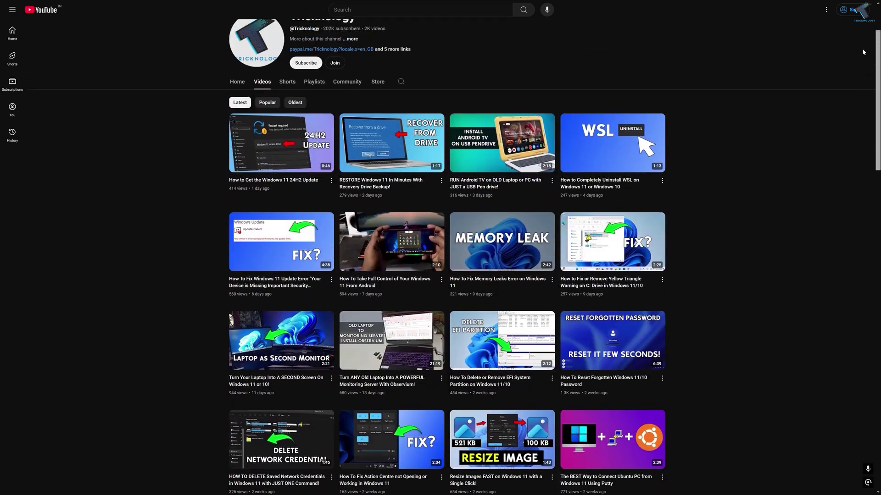
pyautogui.scroll(2, 385, 133)
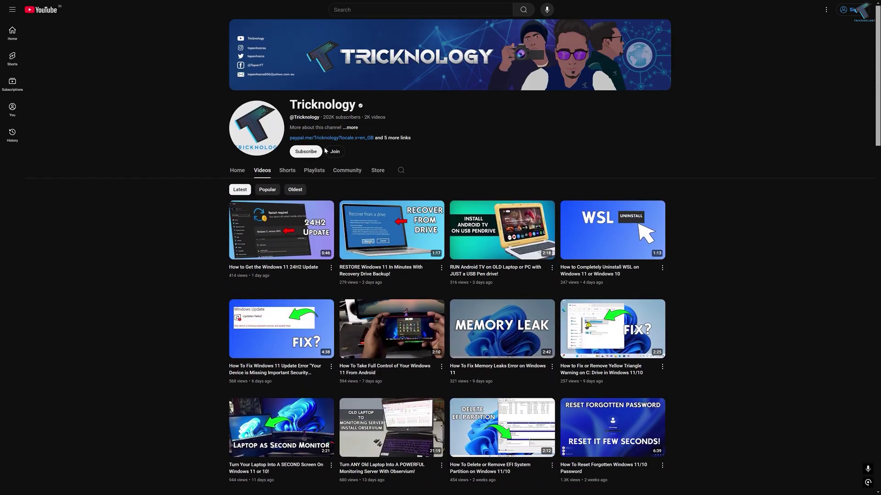